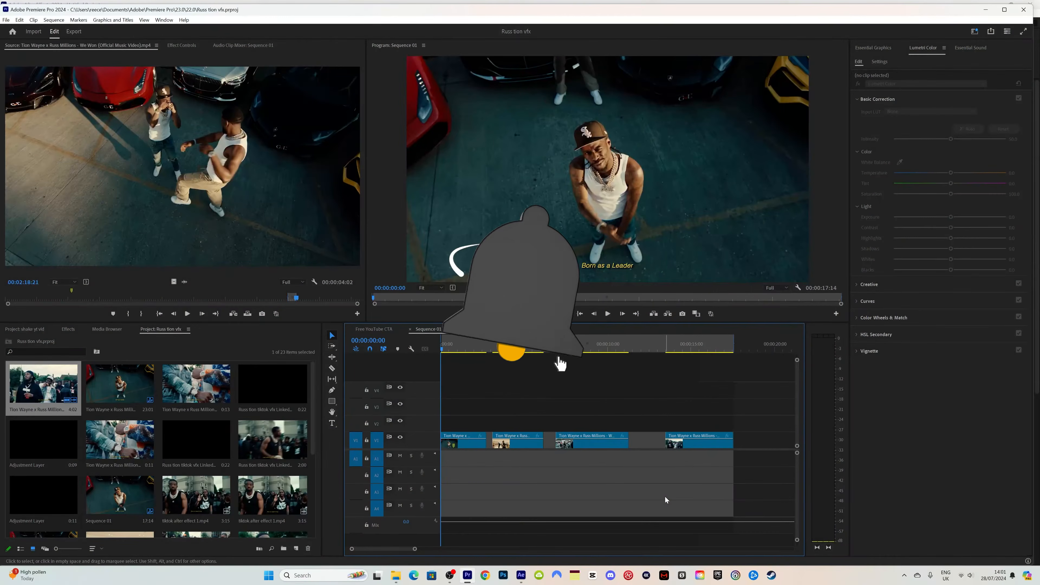
- Replace the first timeline clip with an After Effects composition and save the After Effects project as Untitled Project.aep
left_click(464, 350)
left_click_drag(463, 353, 439, 353)
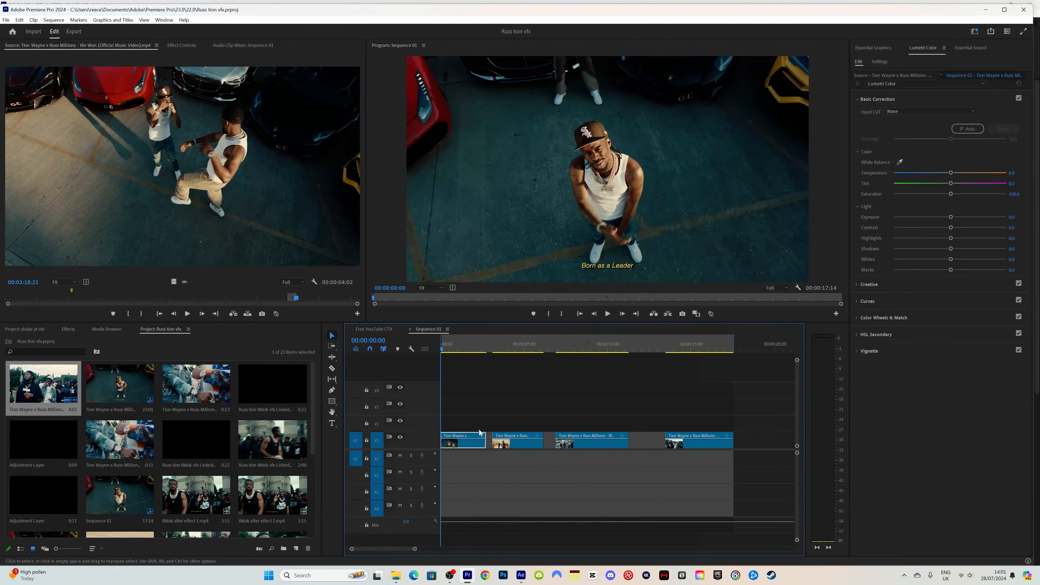
right_click(467, 448)
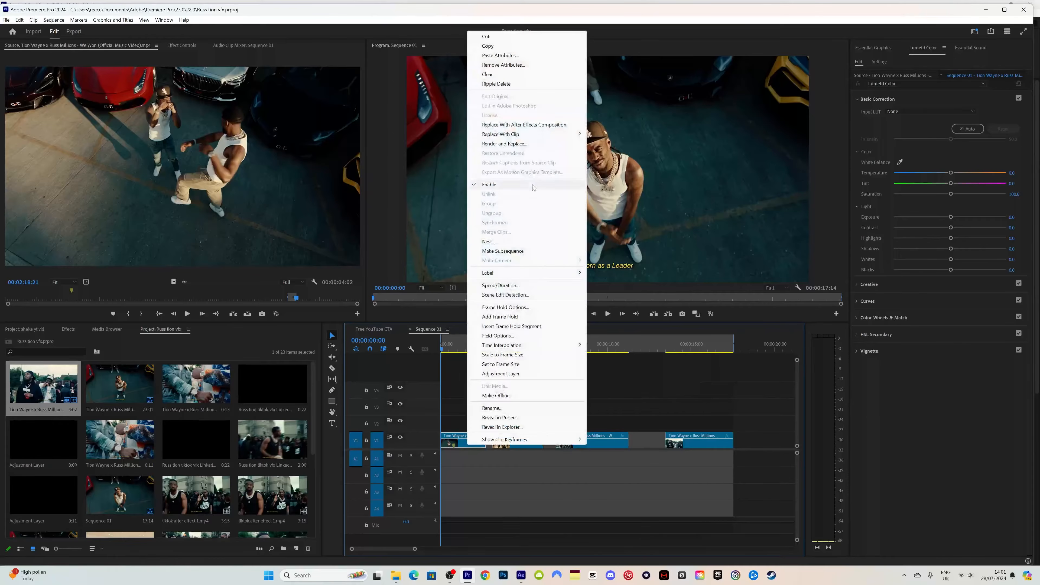
left_click(528, 125)
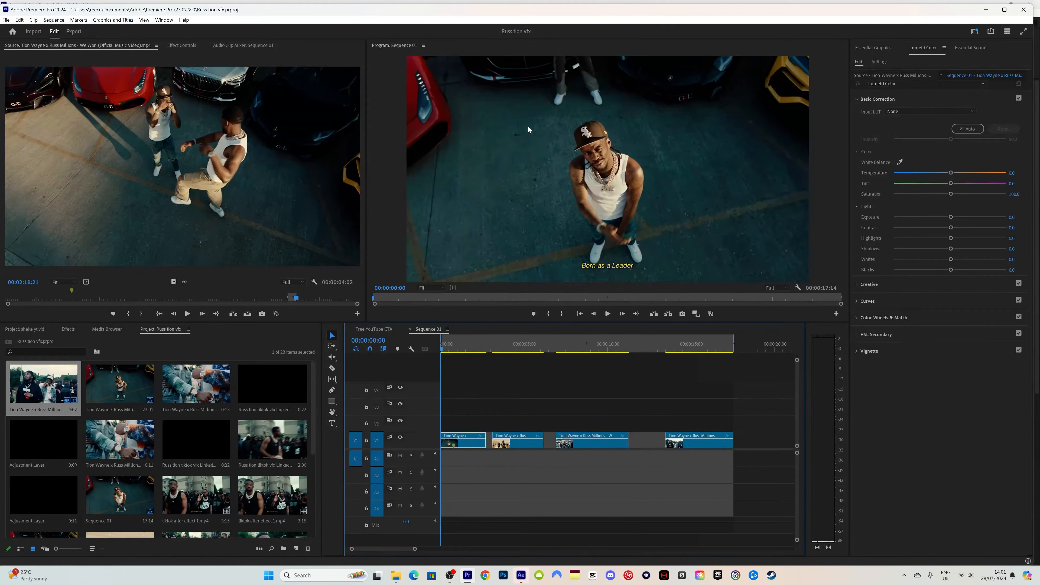
left_click(521, 574)
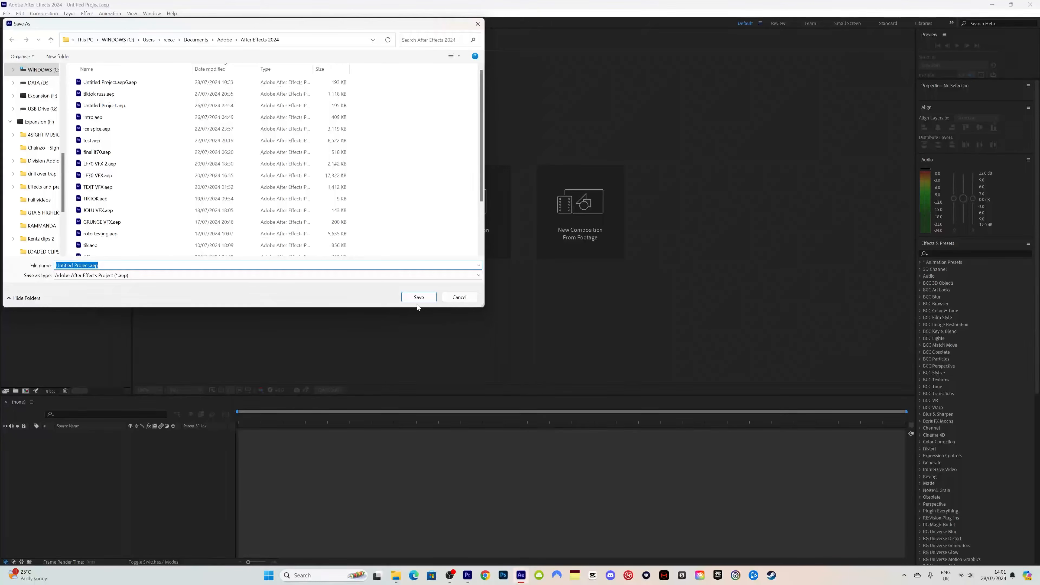
left_click(419, 297)
left_click(536, 288)
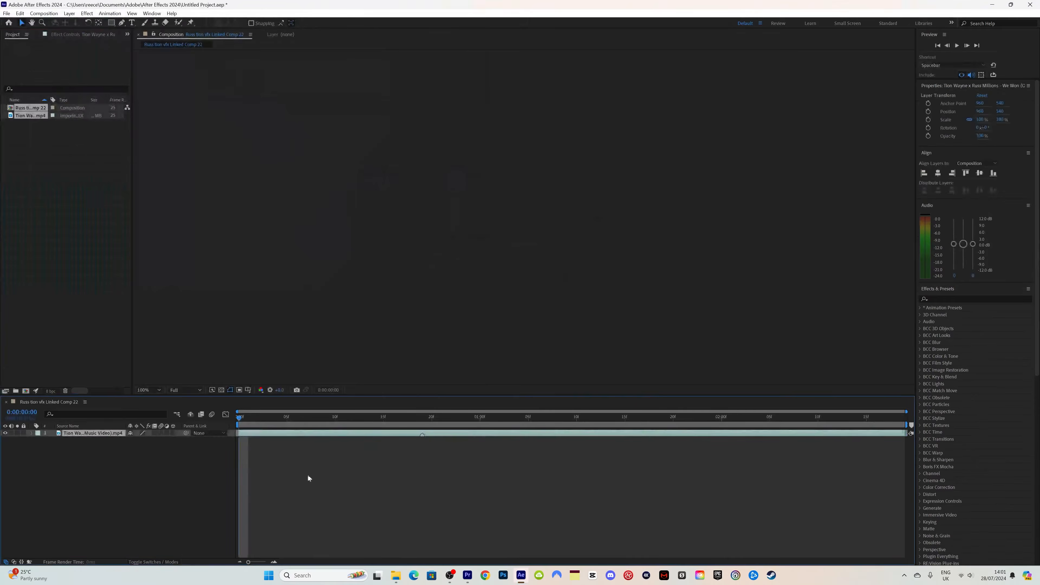
- Place the playhead at the cut at 0:00:00:19 and add an adjustment layer above the video clip
left_click_drag(264, 422, 423, 419)
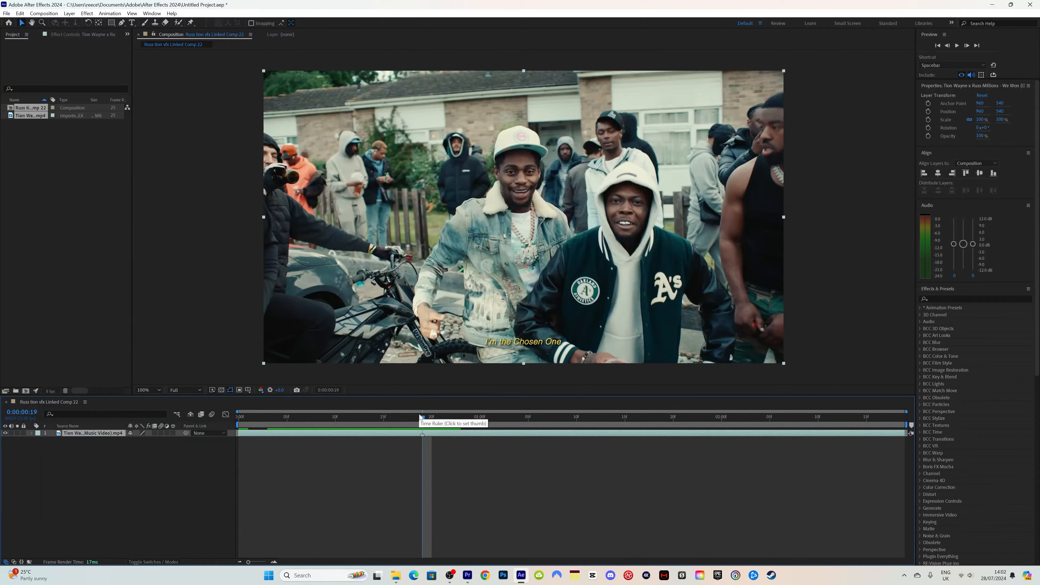
mouse_move(421, 417)
left_mouse_down()
mouse_move(364, 420)
mouse_move(421, 421)
left_mouse_up()
left_click(468, 576)
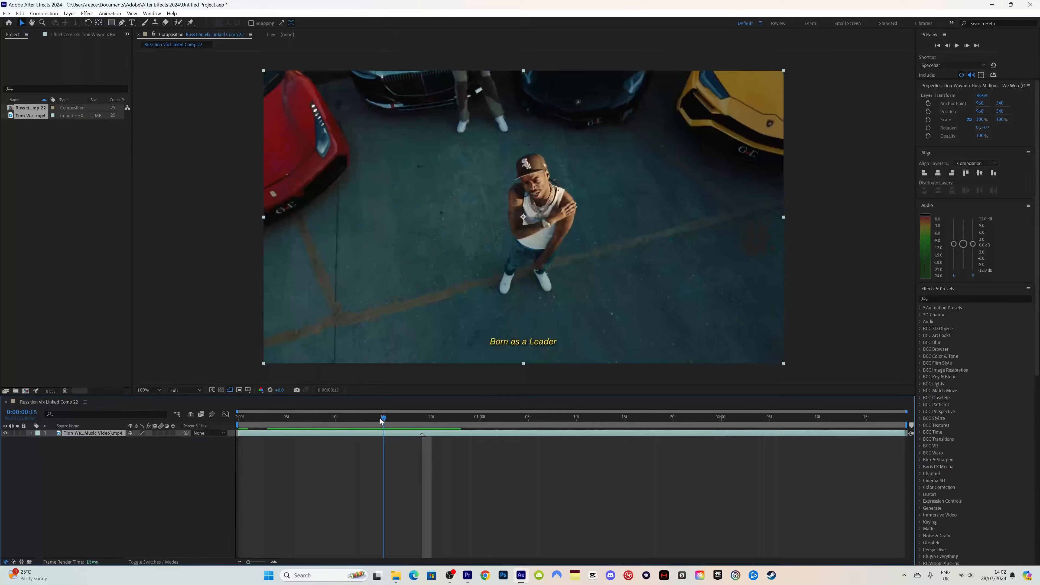
left_click_drag(379, 417, 418, 421)
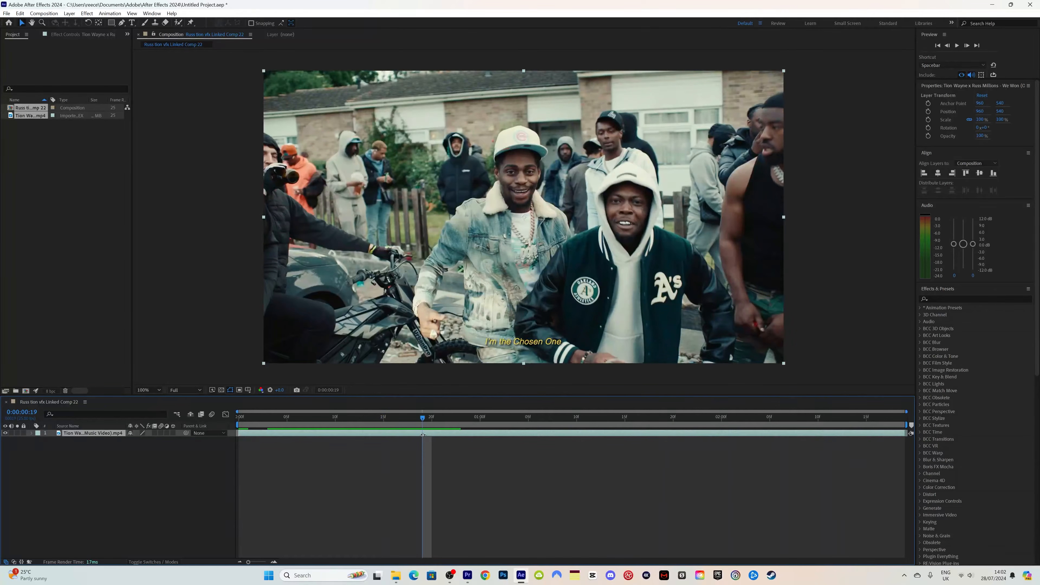
right_click(194, 475)
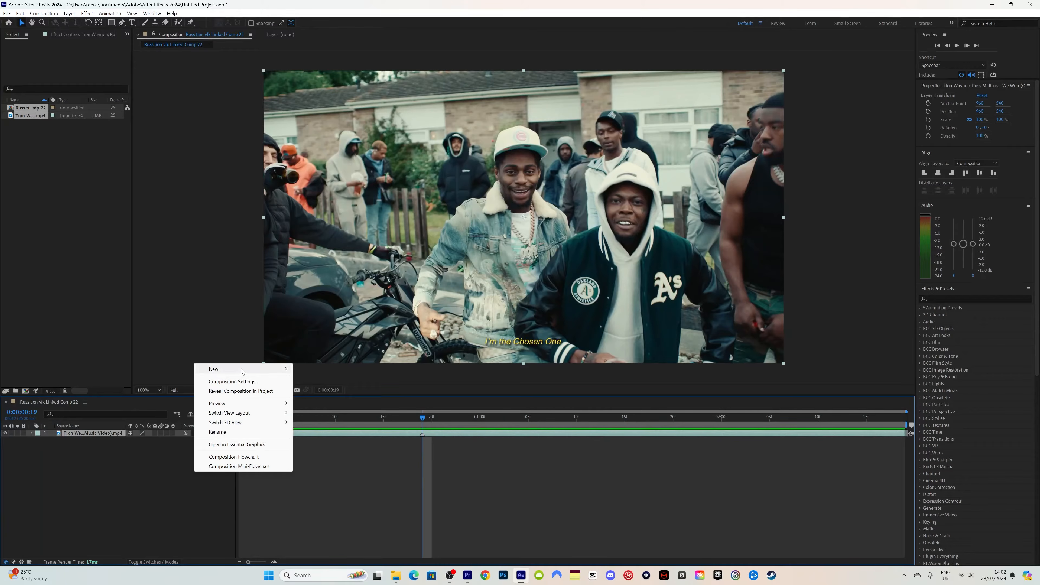
mouse_move(242, 370)
left_click(327, 438)
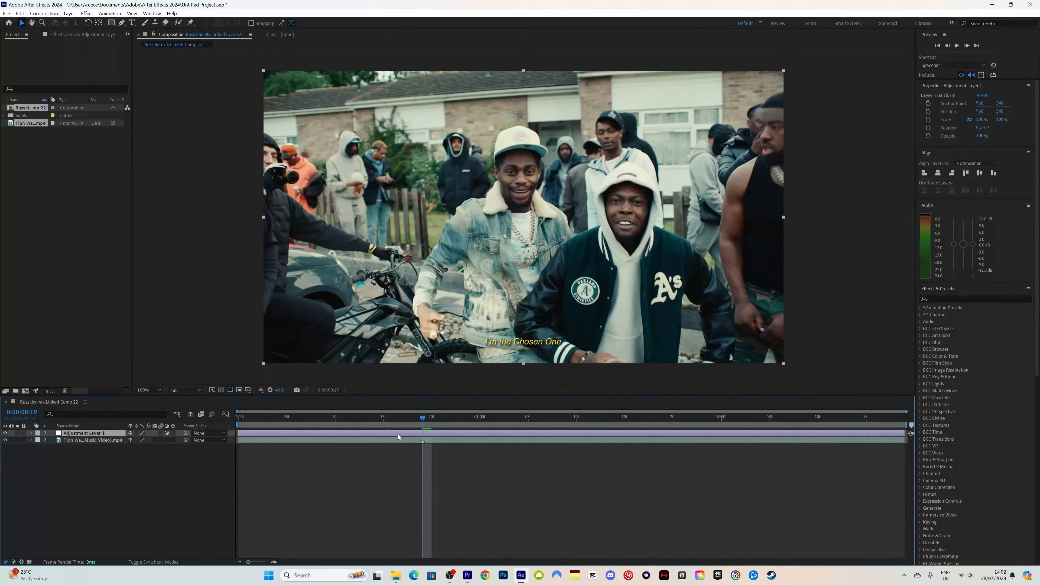
- Apply the BOUNCY LENS SHAKE preset from the Ultimate SHAKE user presets to the adjustment layer at the cut
left_click_drag(422, 417, 424, 417)
left_click(921, 308)
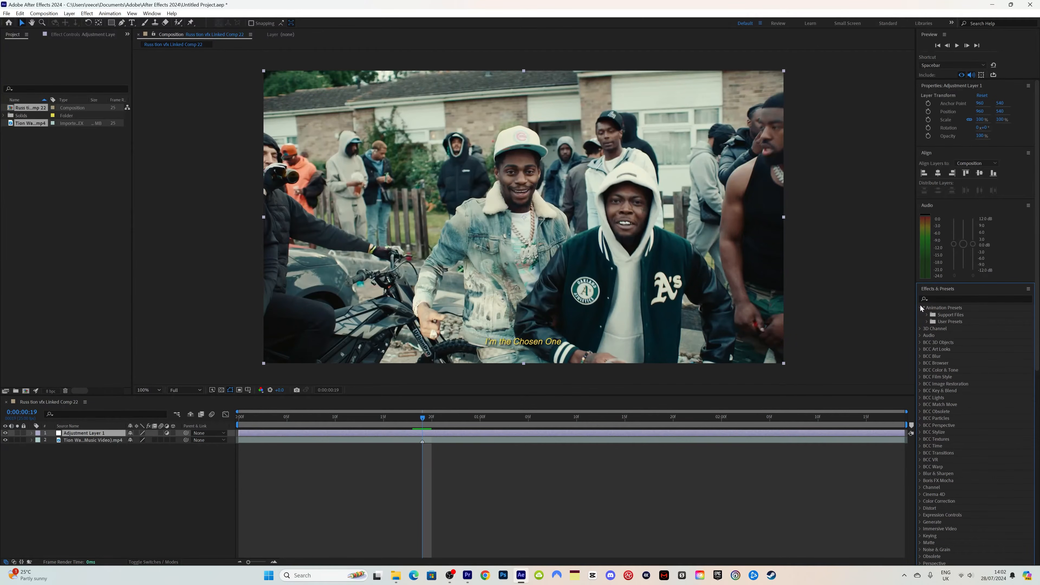
left_click(926, 321)
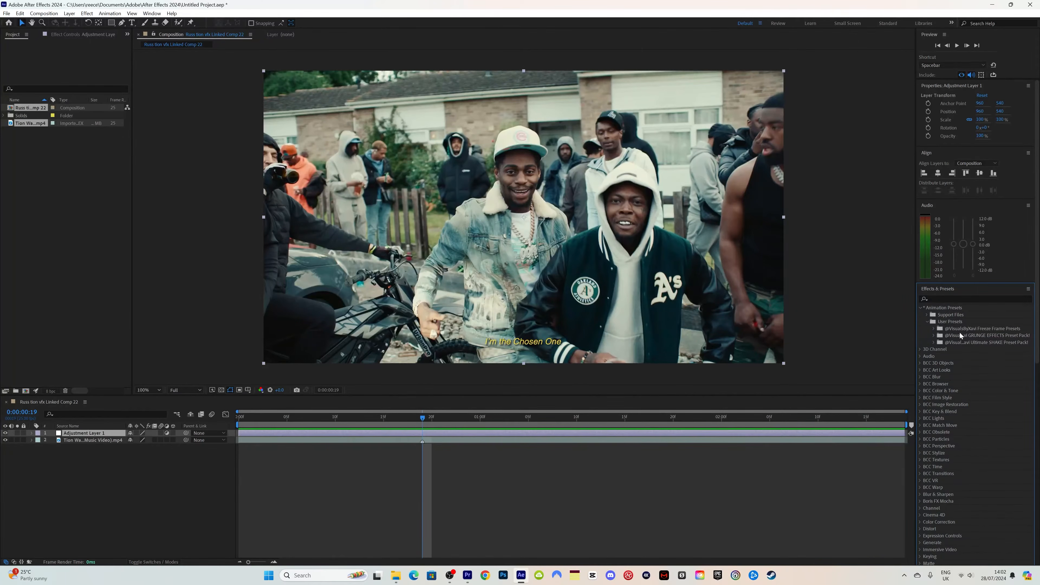
left_click(933, 342)
left_click(975, 349)
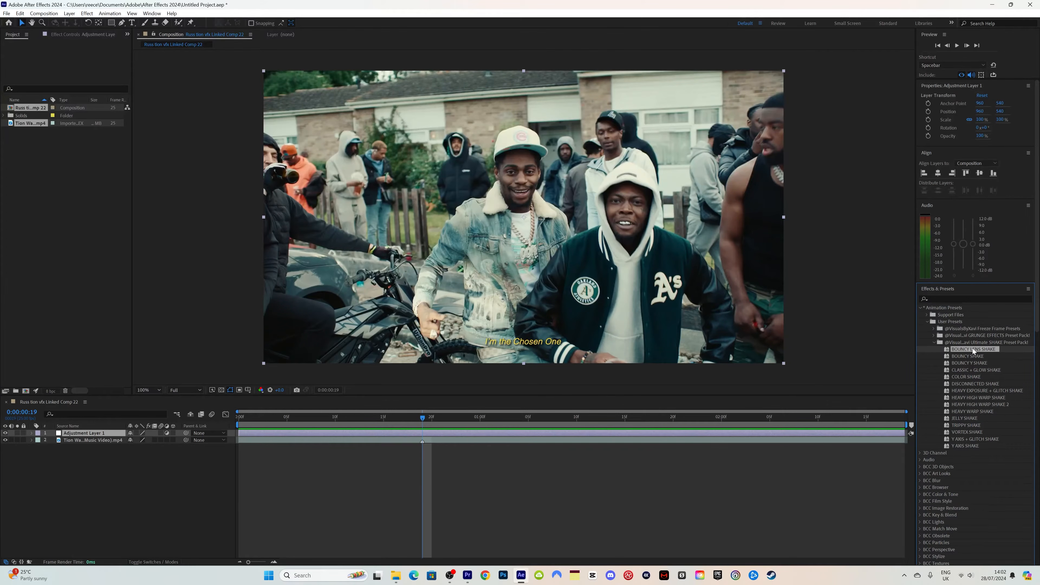
left_click_drag(972, 348, 438, 433)
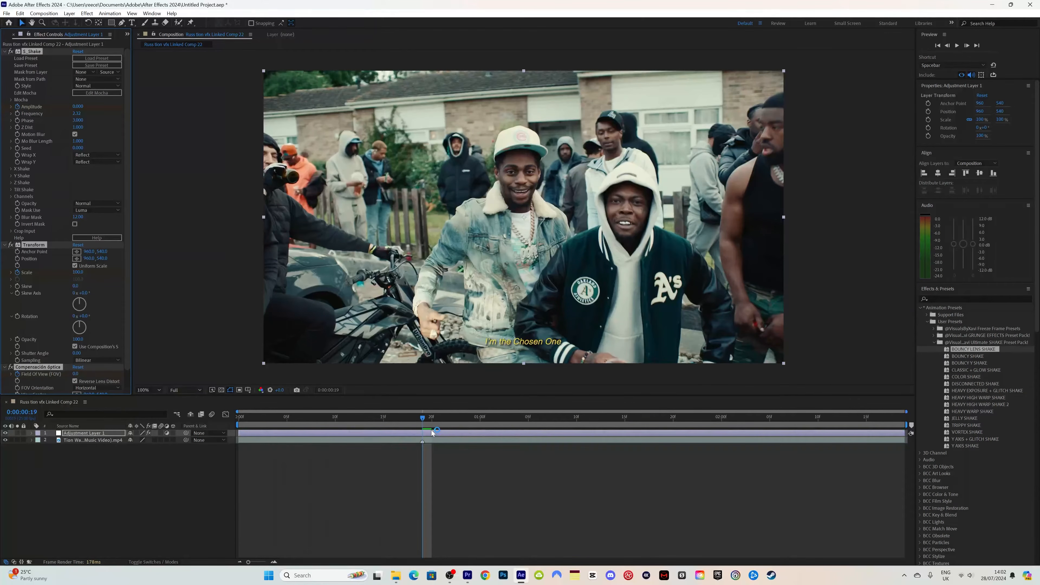
- Reveal the adjustment layer's keyframes and shift the layer about five frames earlier so the peak shake keyframes meet the cut
key("u")
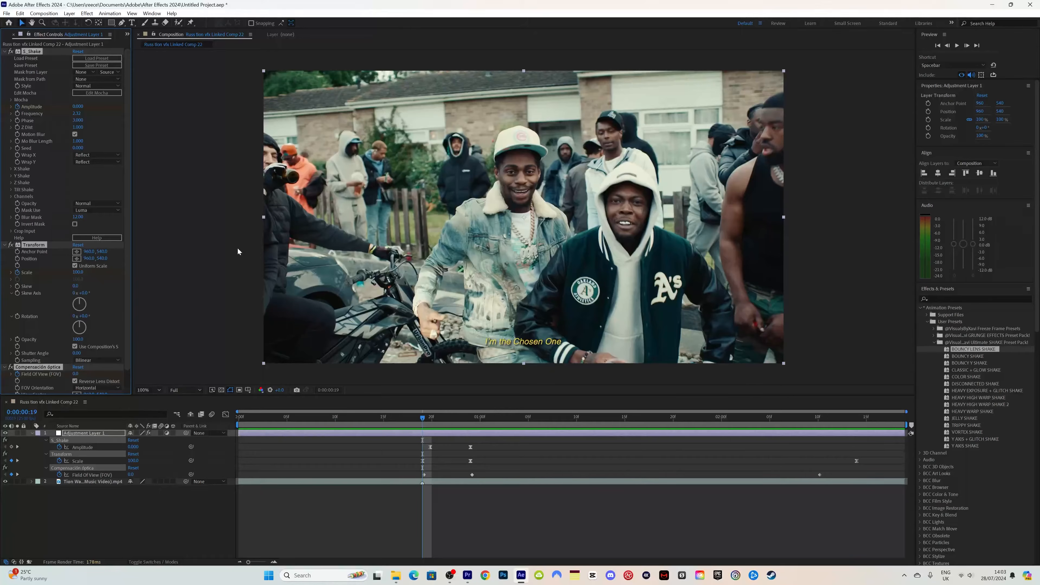
left_click_drag(422, 416, 392, 417)
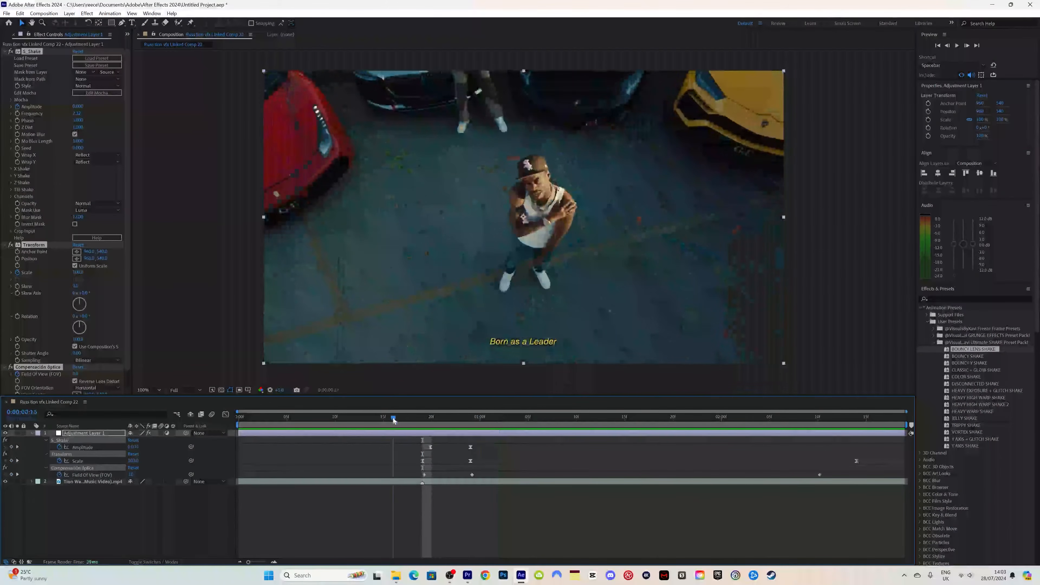
left_click_drag(473, 433, 413, 420)
left_click_drag(424, 433, 375, 421)
left_click(421, 418)
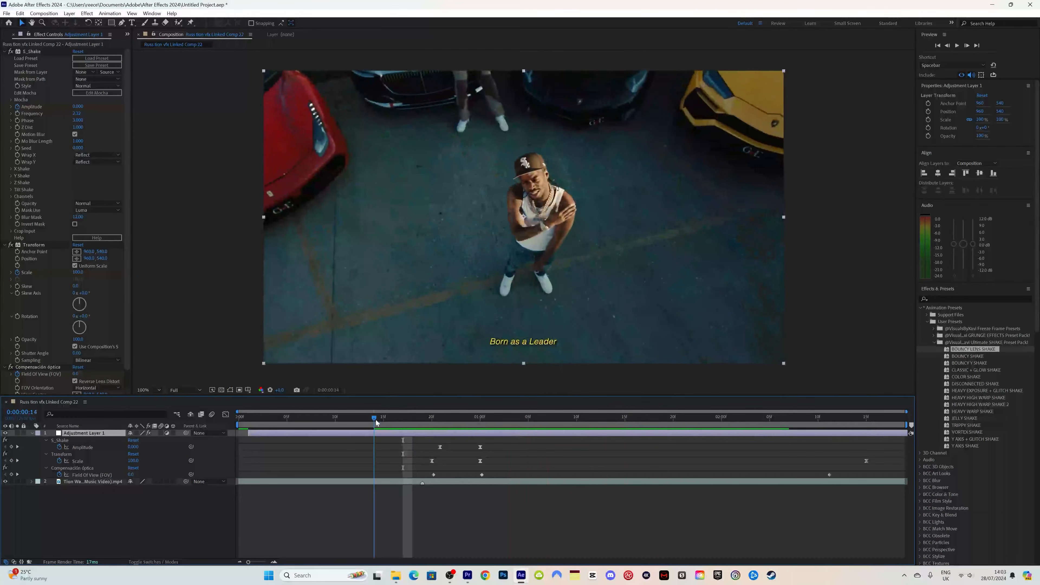
left_click_drag(464, 433, 846, 434)
left_click(375, 417)
- Preview the lens shake transition across the cut and examine the adjustment layer's shake, transform and optics effect settings
left_click_drag(278, 422, 237, 422)
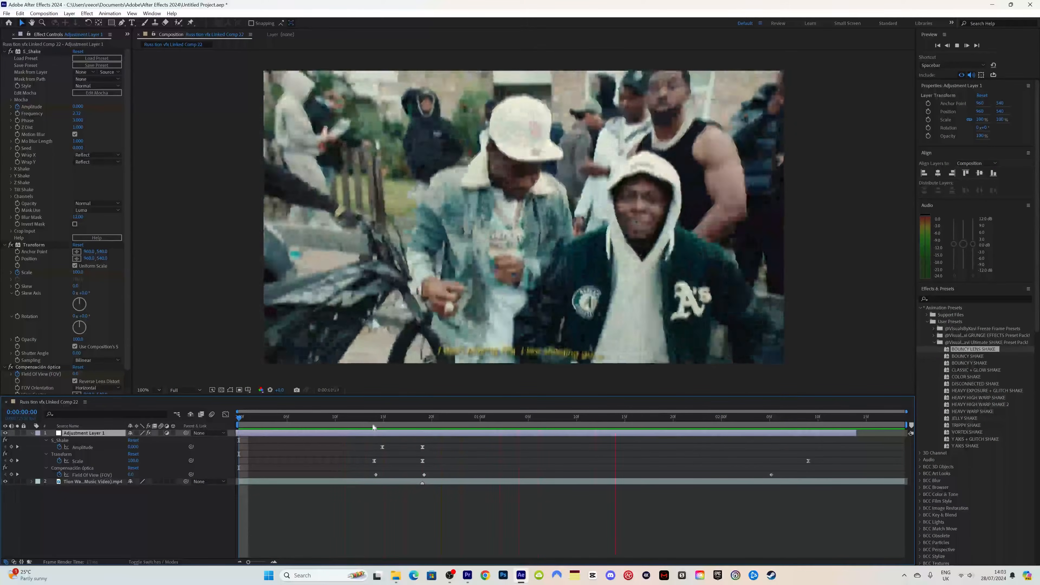
left_click_drag(371, 422, 331, 430)
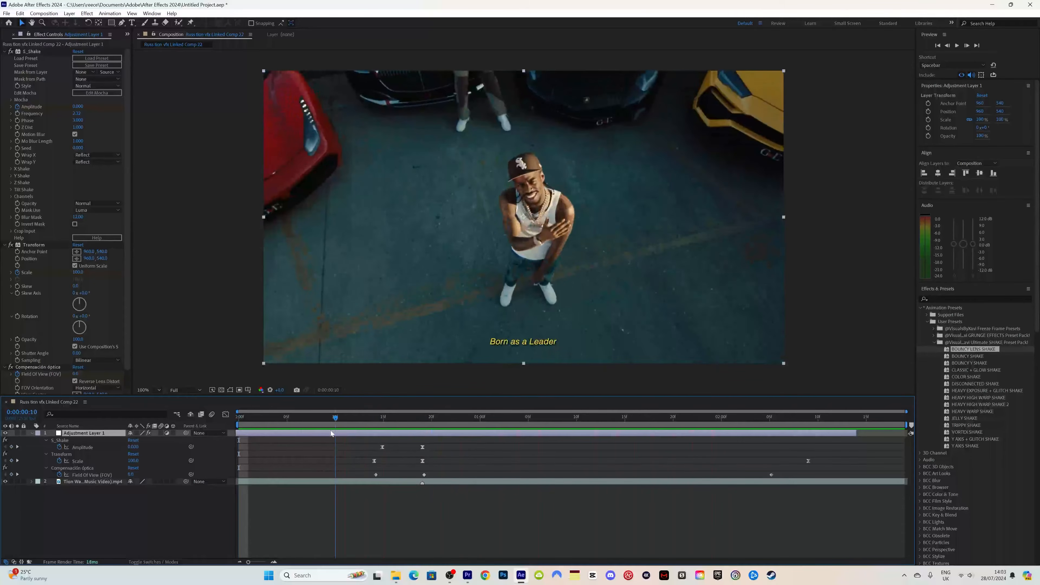
key("space")
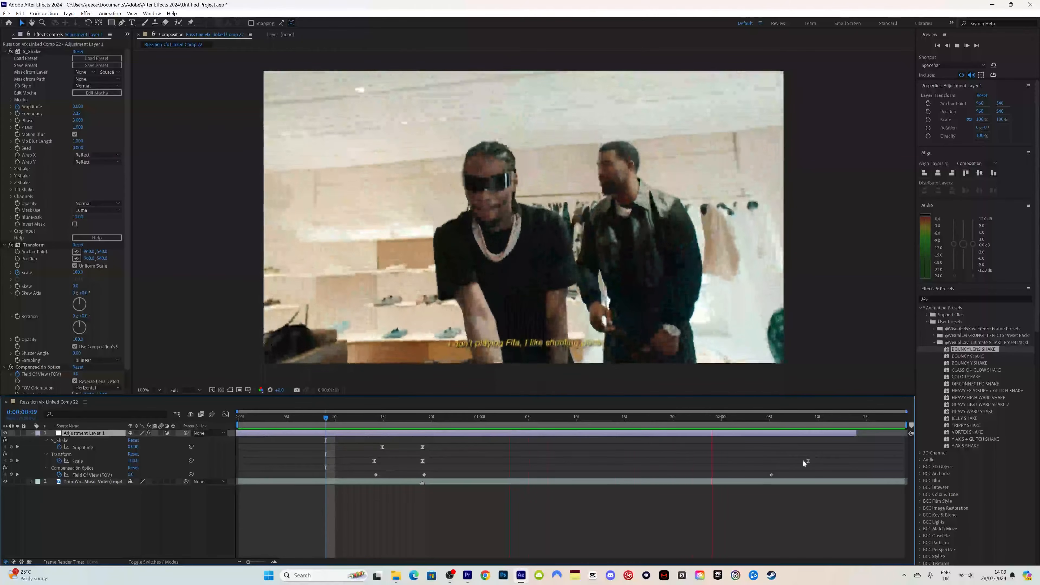
key("space")
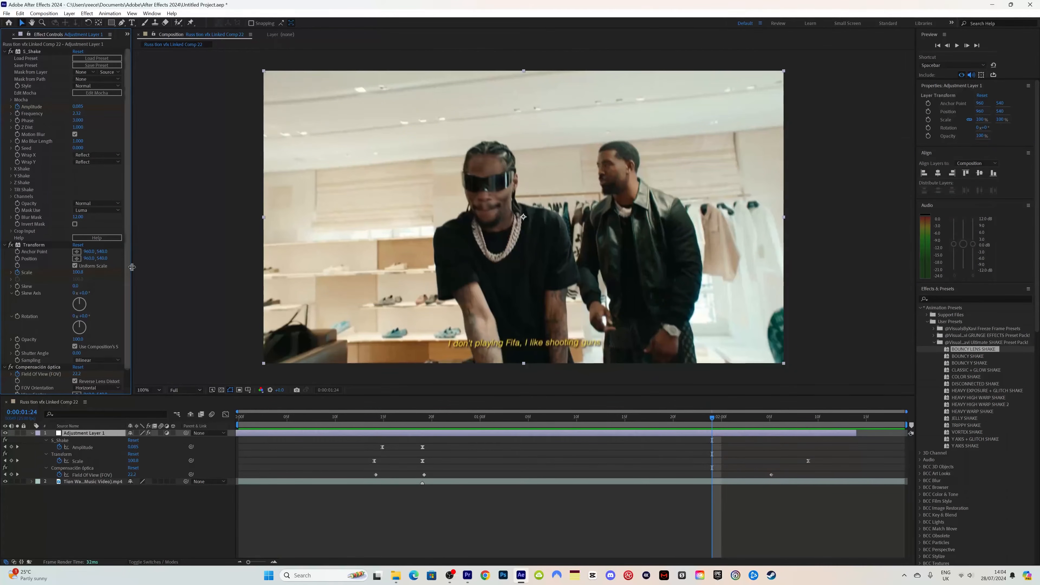
scroll(127, 269, "down", 1)
scroll(127, 270, "down", 1)
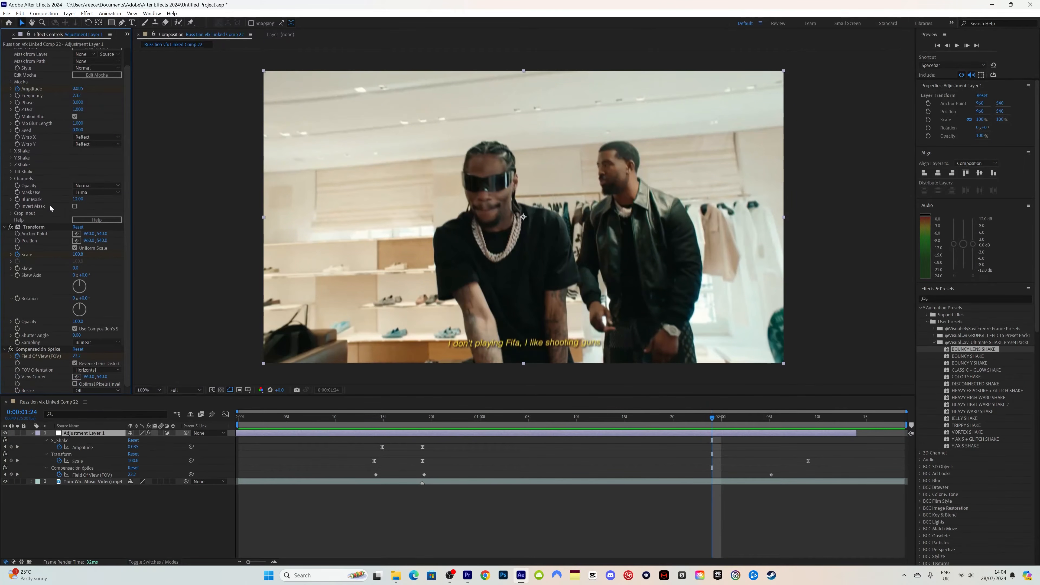
scroll(130, 254, "up", 1)
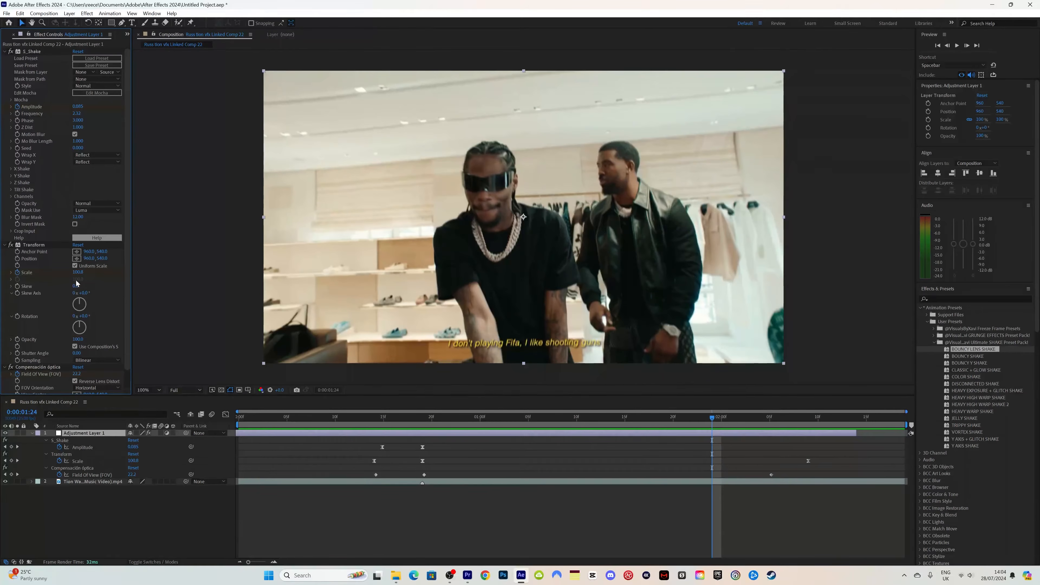
left_click(275, 429)
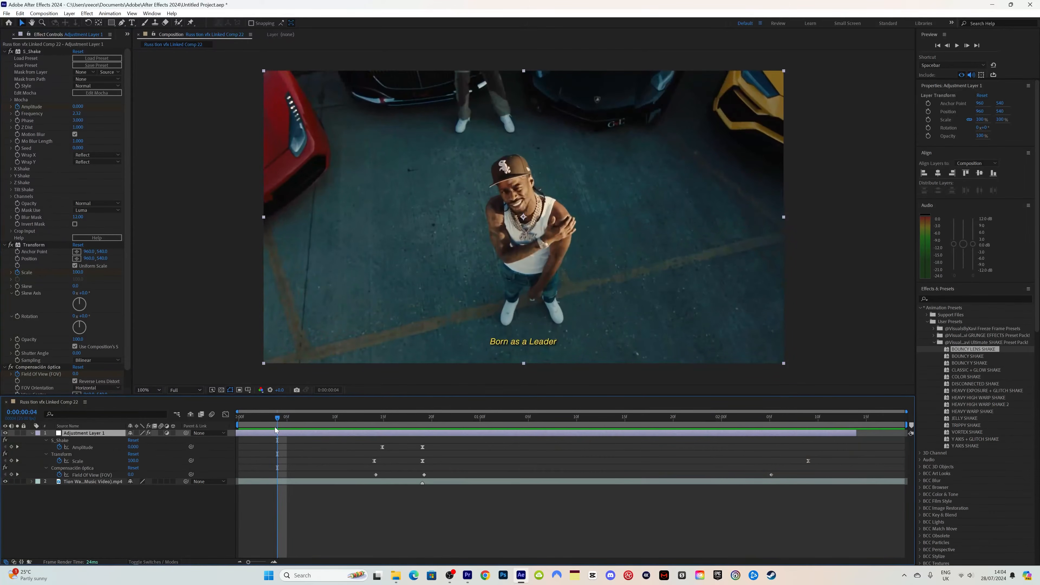
key("space")
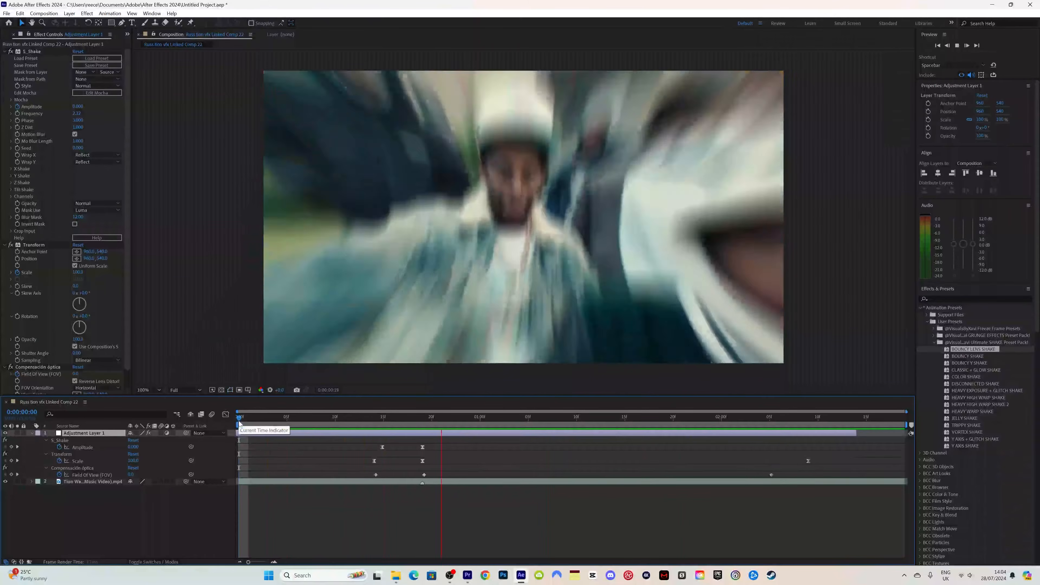
key("space")
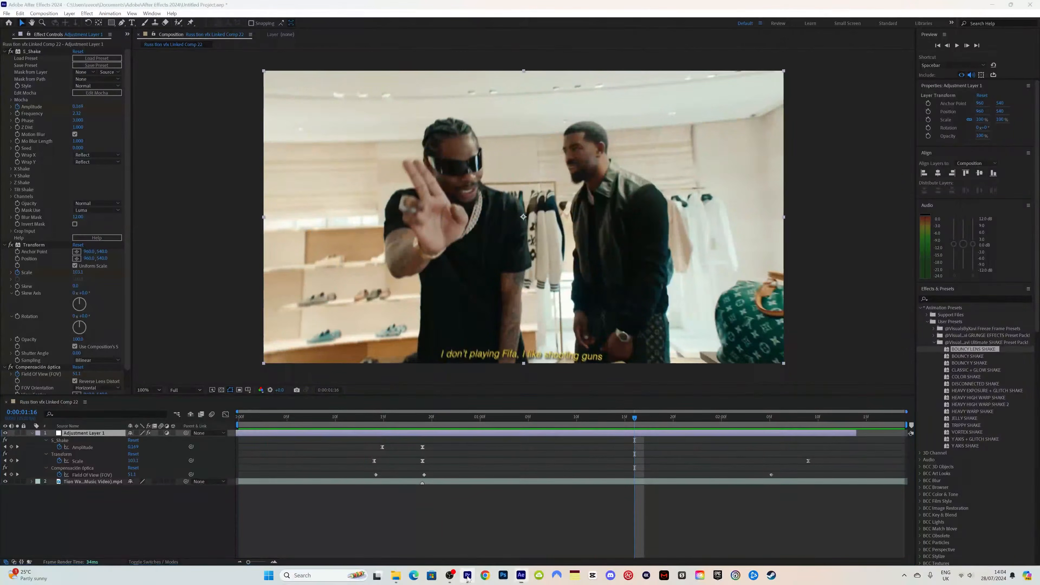
- Switch to Premiere Pro, find the cut in the second timeline clip and replace that clip with an After Effects composition
left_click(467, 575)
left_click(507, 346)
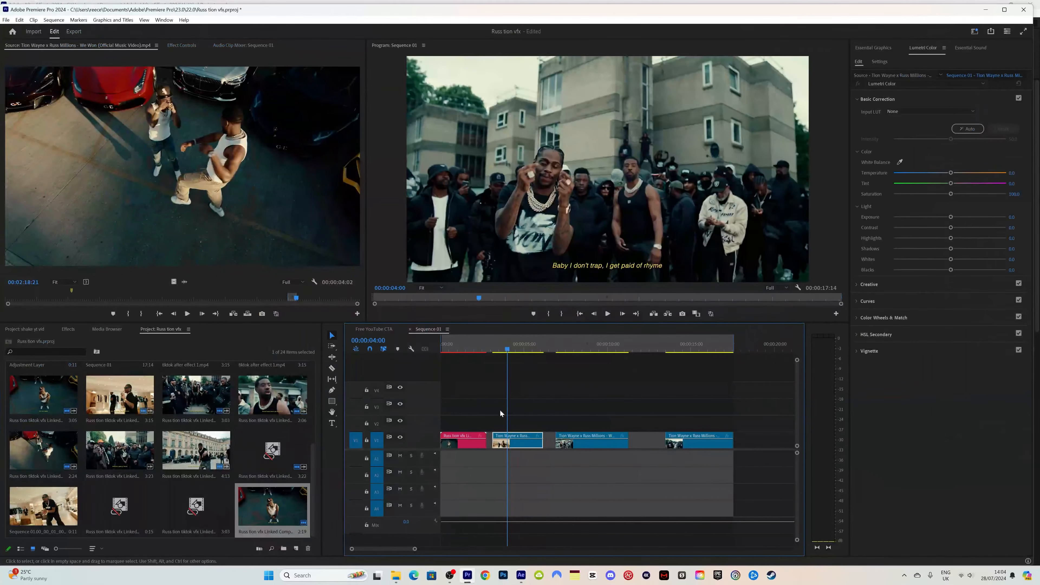
left_click(504, 351)
left_click_drag(504, 351, 516, 347)
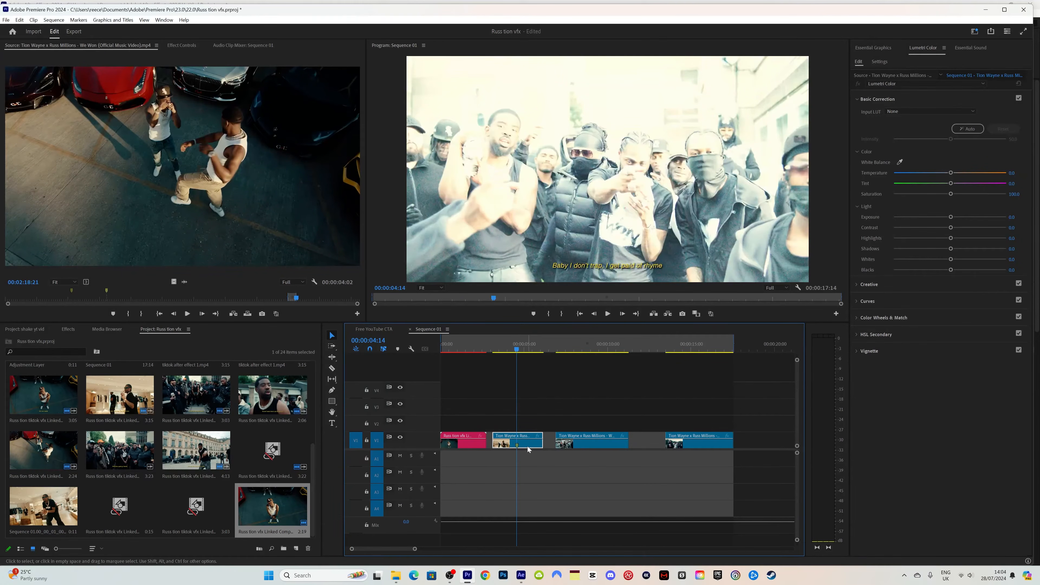
right_click(527, 446)
left_click(585, 128)
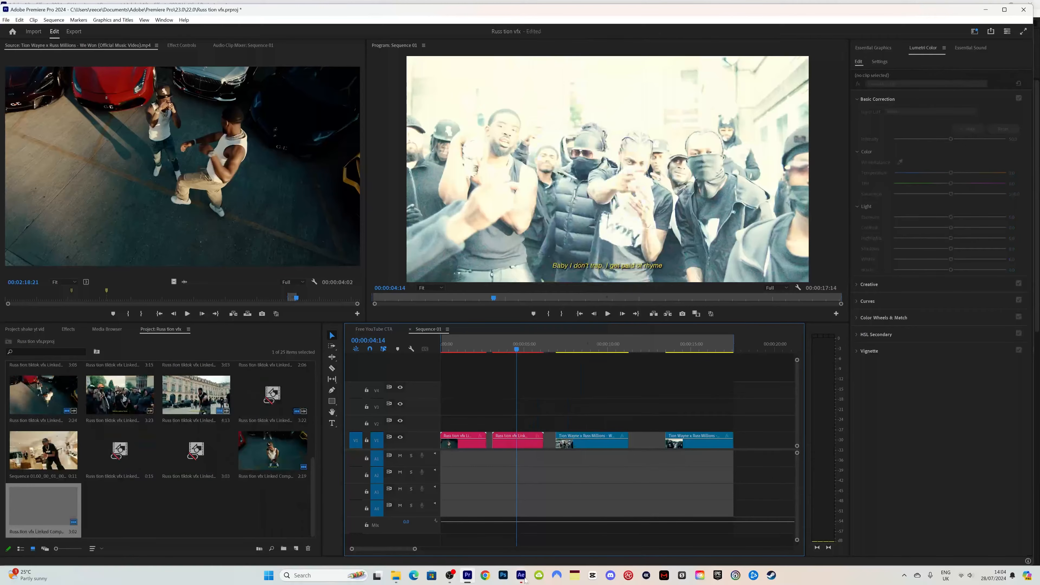
- In After Effects, add an adjustment layer to the second linked composition and apply the BOUNCY SHAKE preset at 0:00:01:11
left_click(520, 575)
right_click(171, 499)
mouse_move(230, 390)
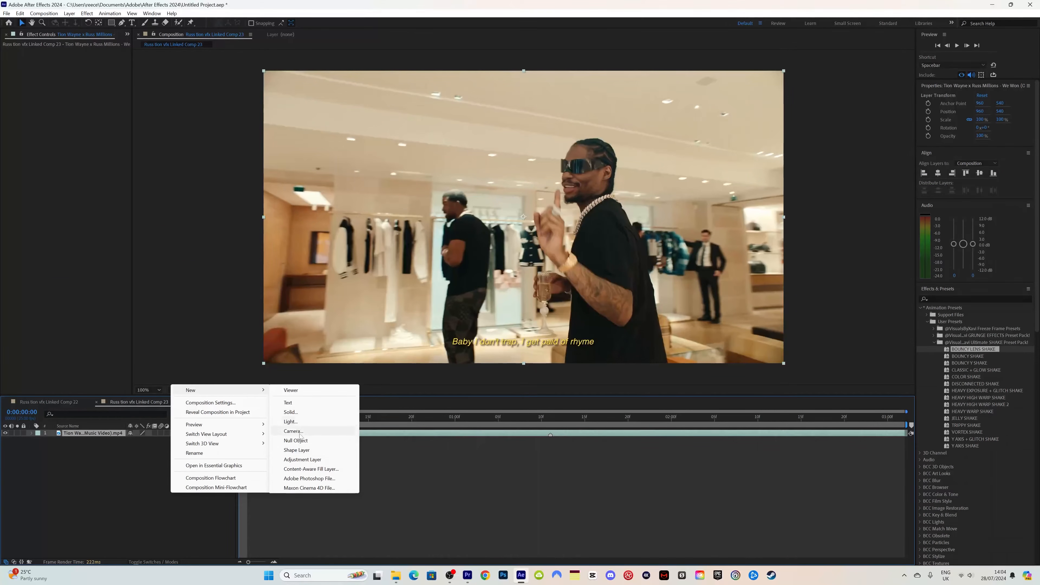
left_click(302, 459)
left_click_drag(452, 428, 550, 429)
left_click_drag(966, 360, 610, 482)
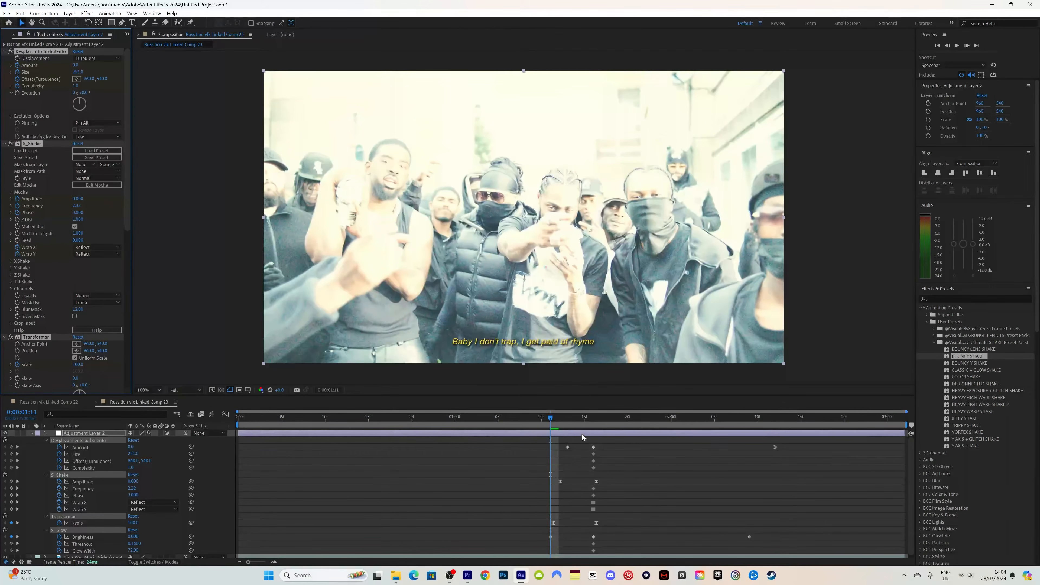
- Shift the second composition's adjustment layer about four frames earlier to line its keyframes up with the cut, and preview the transition
left_click_drag(551, 417, 594, 419)
left_click_drag(514, 412, 339, 427)
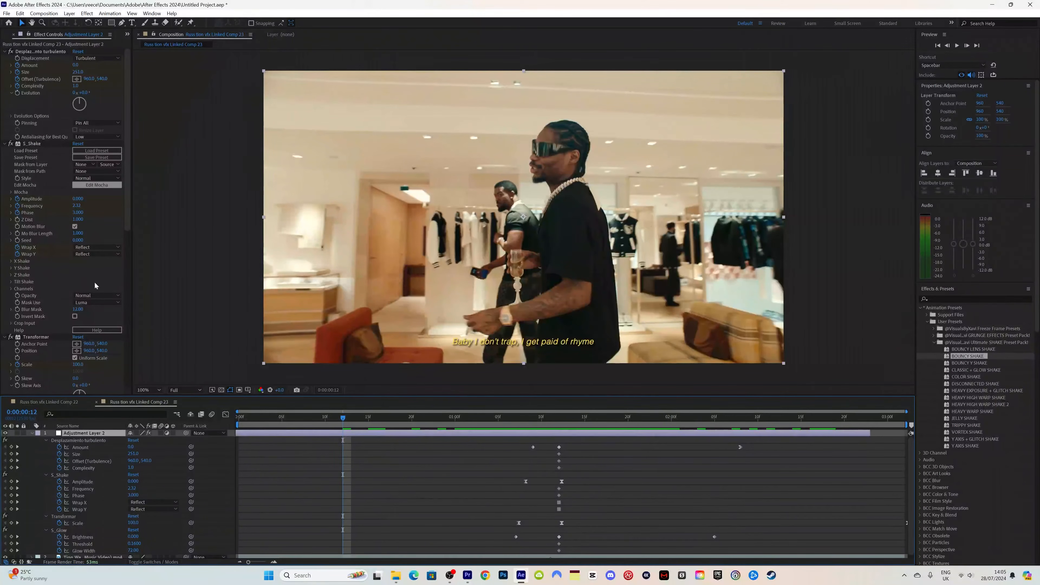
scroll(131, 215, "down", 12)
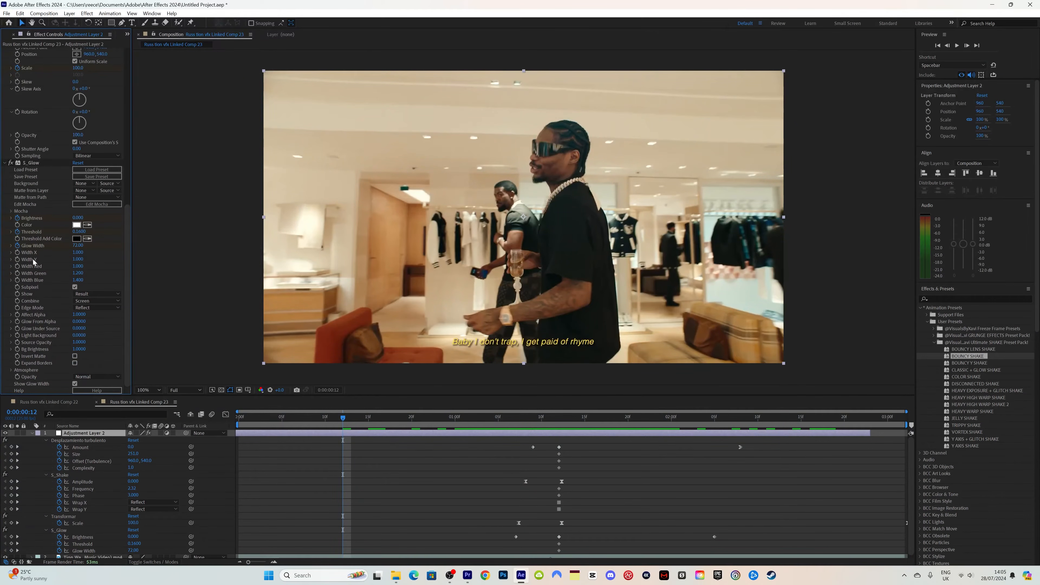
key("space")
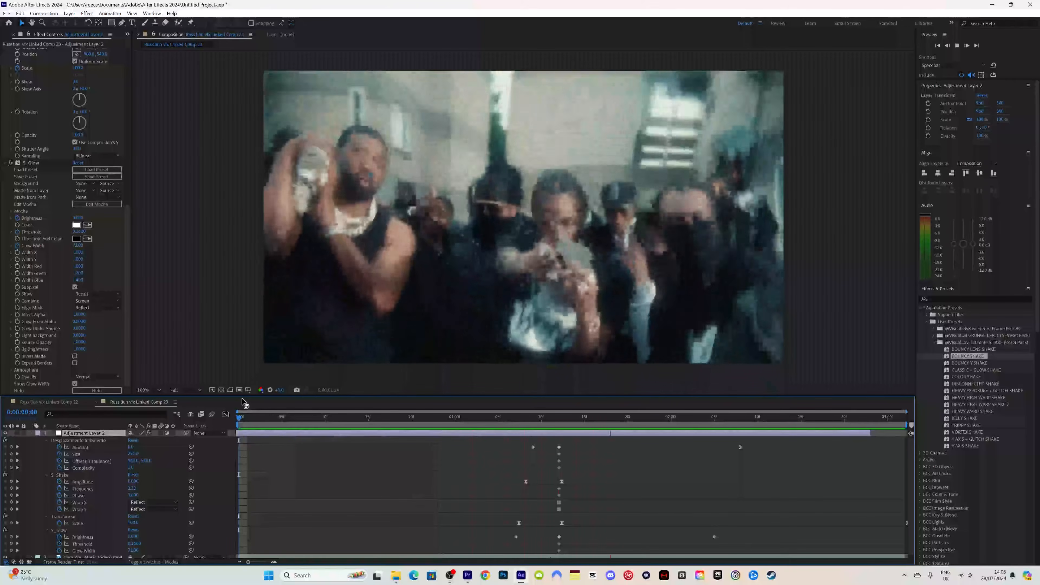
mouse_move(480, 421)
left_mouse_down()
mouse_move(614, 422)
mouse_move(485, 422)
left_mouse_up()
key("space")
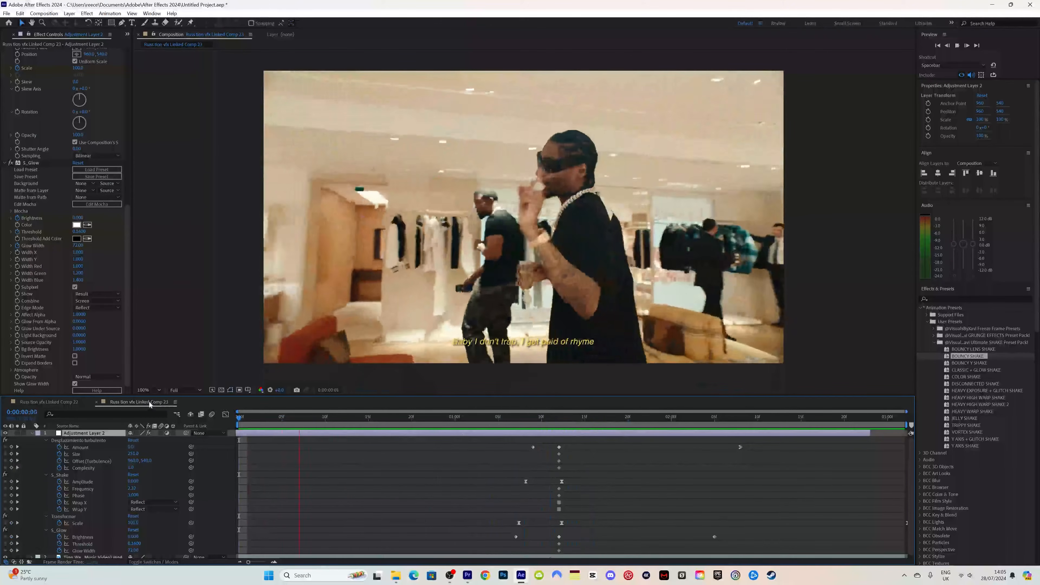
- Switch to Premiere Pro and play the sequence across the second clip's shake transition
key("space")
left_click(467, 575)
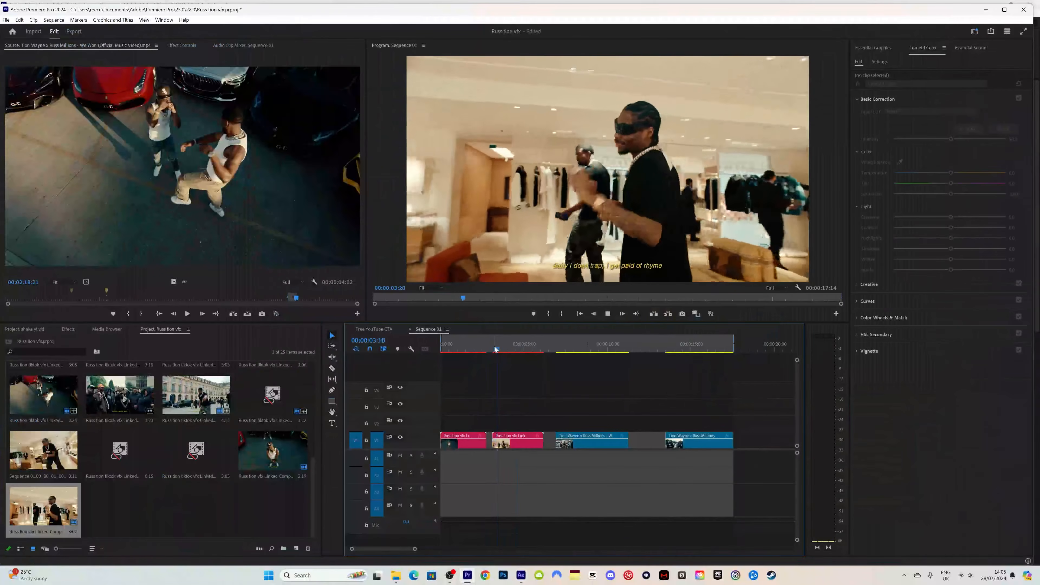
left_click(495, 348)
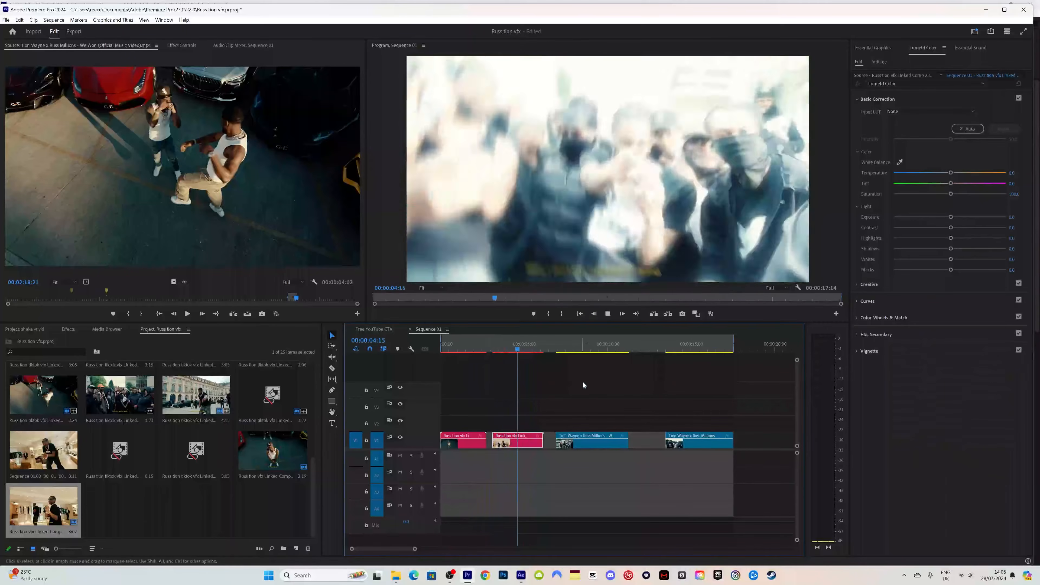
- Find the cut in the third timeline clip at about 00:00:09:15 and replace that clip with an After Effects composition
left_click(587, 348)
left_click(573, 349)
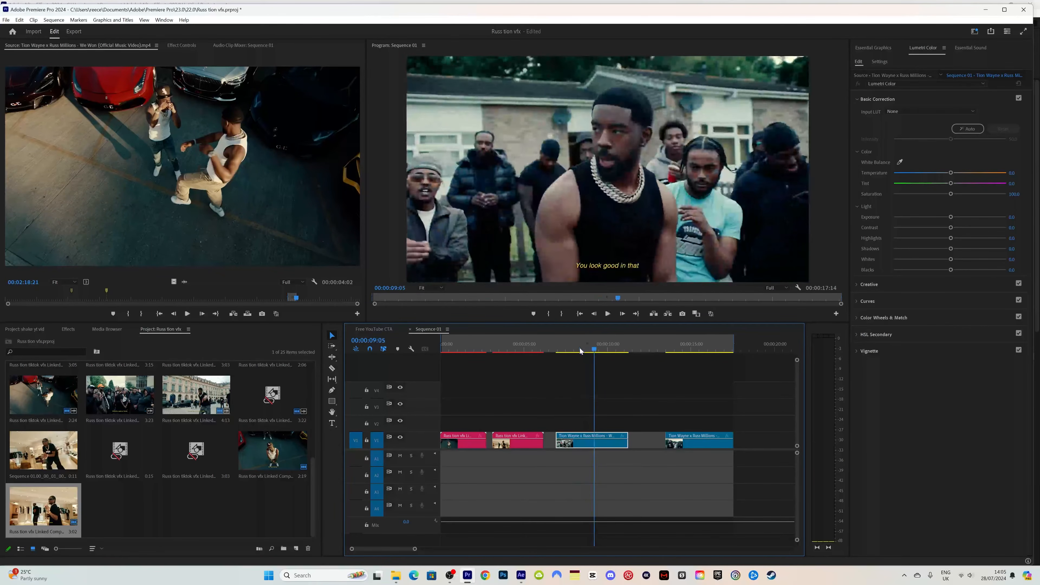
left_click_drag(595, 355, 602, 355)
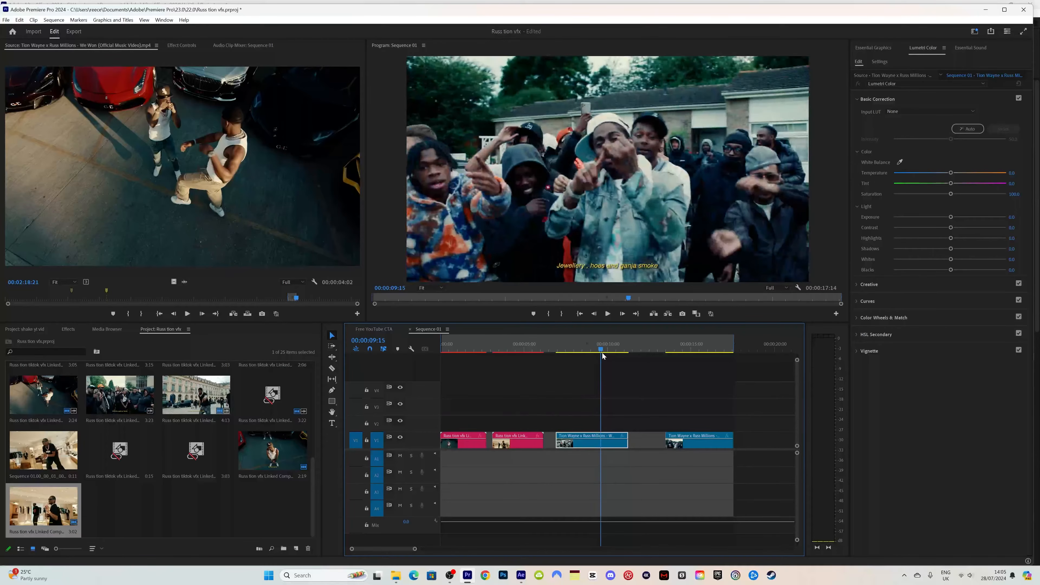
right_click(610, 446)
left_click(655, 124)
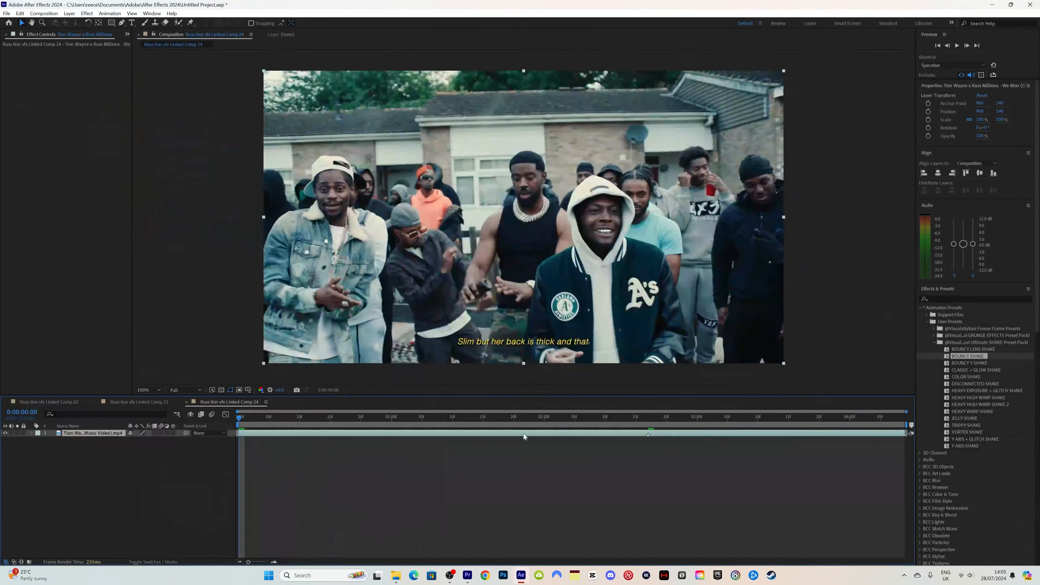
- In the third linked composition, find the cut at 0:00:02:17 and add an adjustment layer above the footage
double_click(523, 433)
left_click_drag(623, 419, 648, 422)
right_click(173, 504)
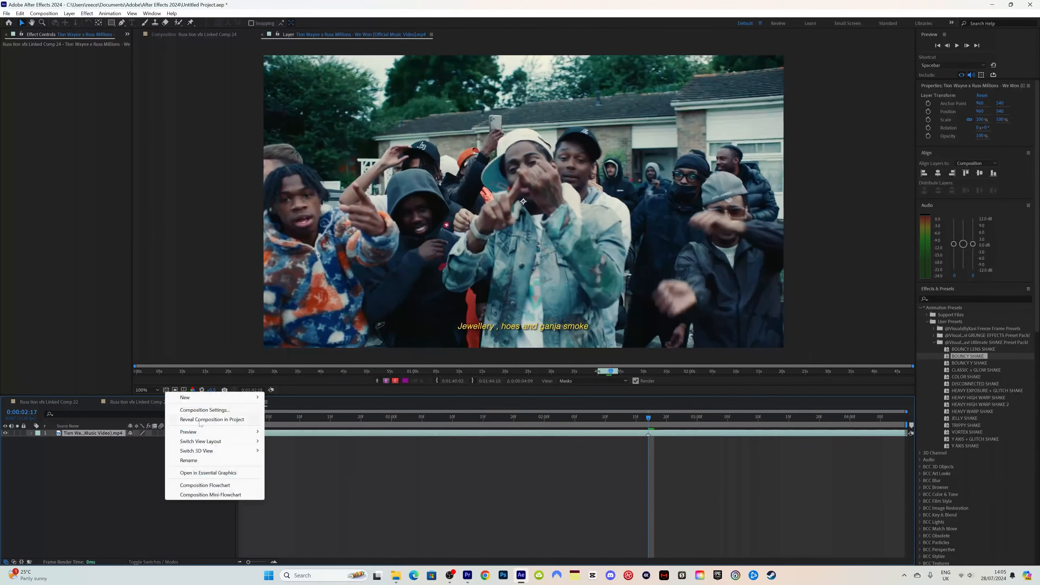
mouse_move(246, 397)
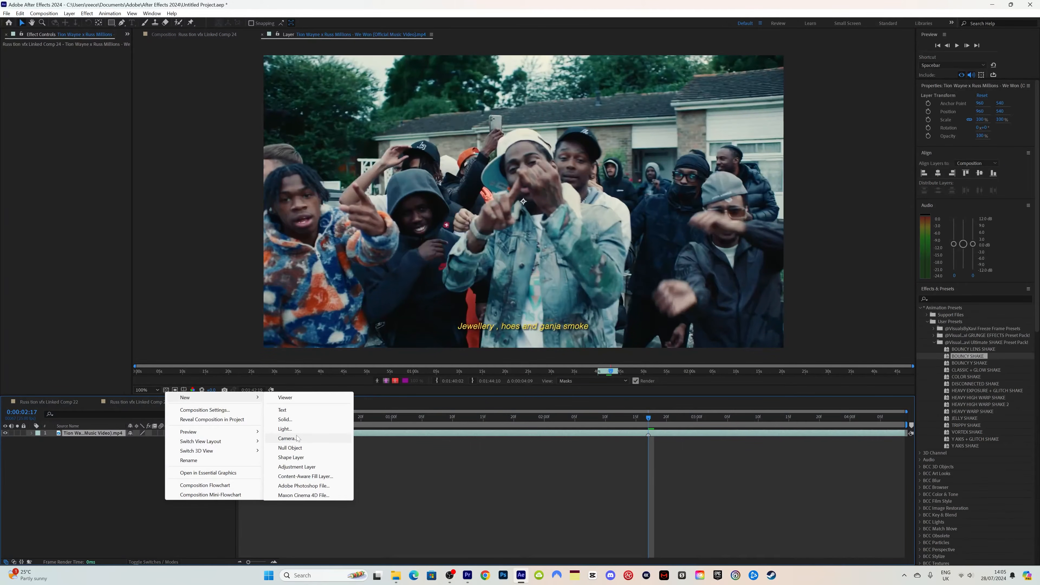
left_click(296, 467)
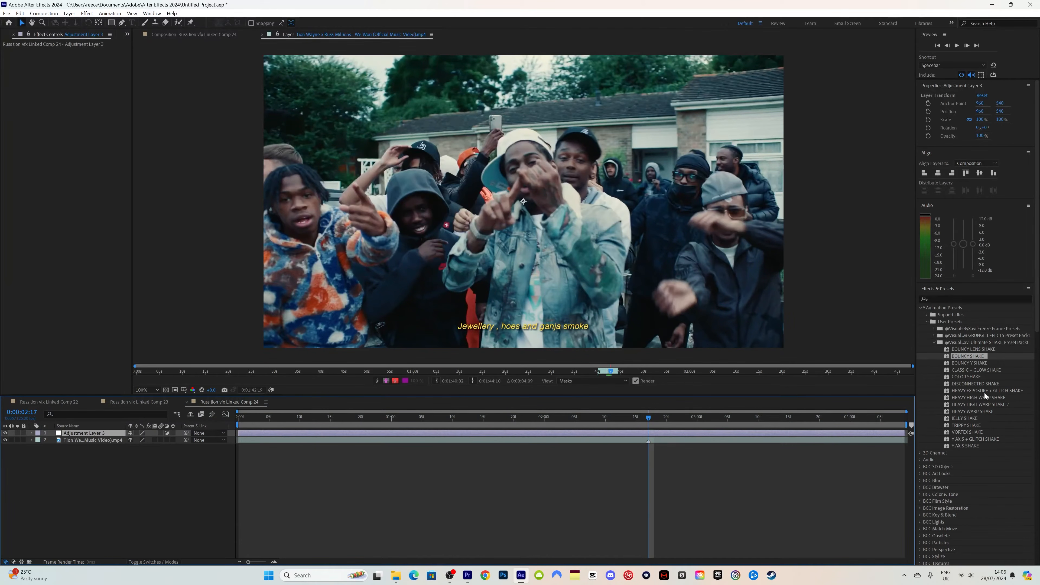
- Apply the DISCONNECTED SHAKE preset to the adjustment layer at the cut and shift the layer about four frames earlier
left_click(975, 383)
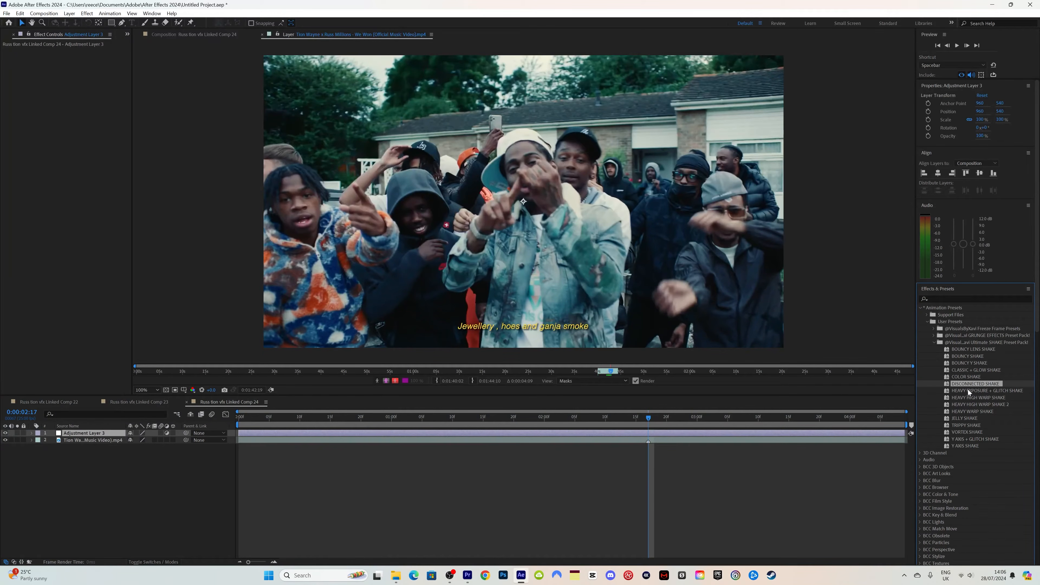
left_click_drag(962, 384, 654, 418)
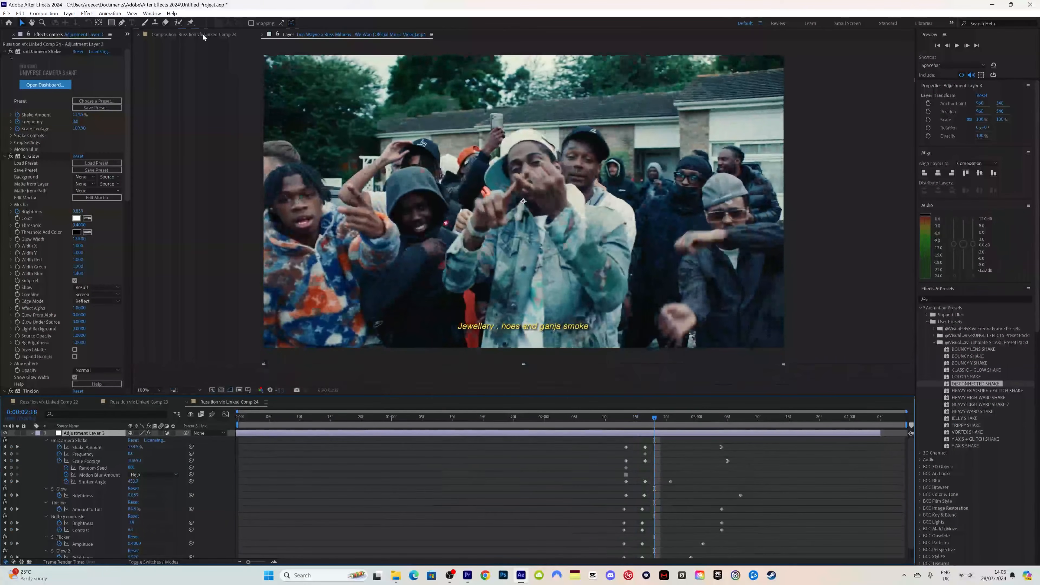
left_click(204, 34)
left_click(649, 425)
left_click_drag(649, 425, 503, 435)
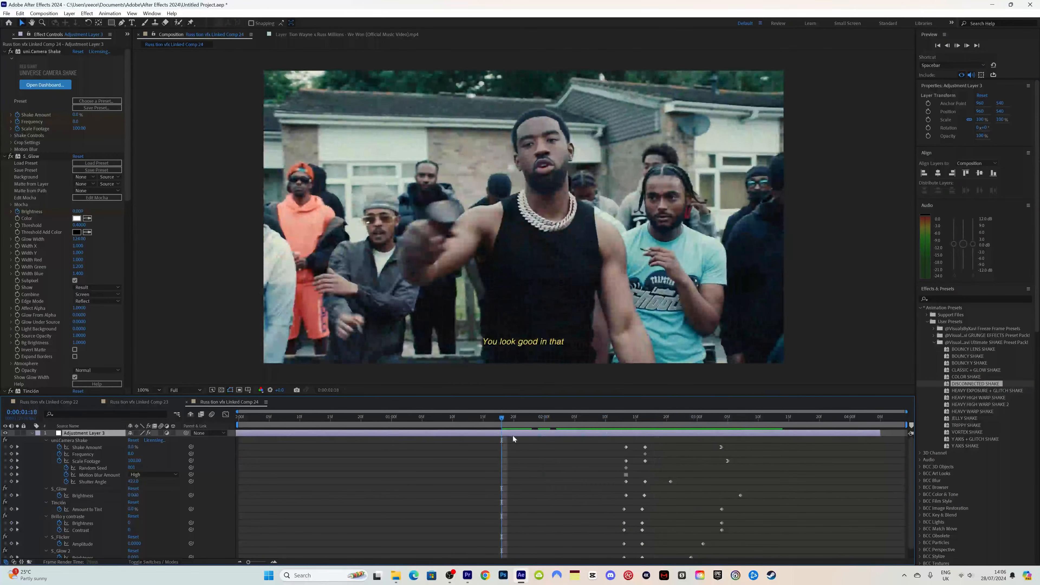
- Preview the disconnected shake transition across the third composition's cut
key("space")
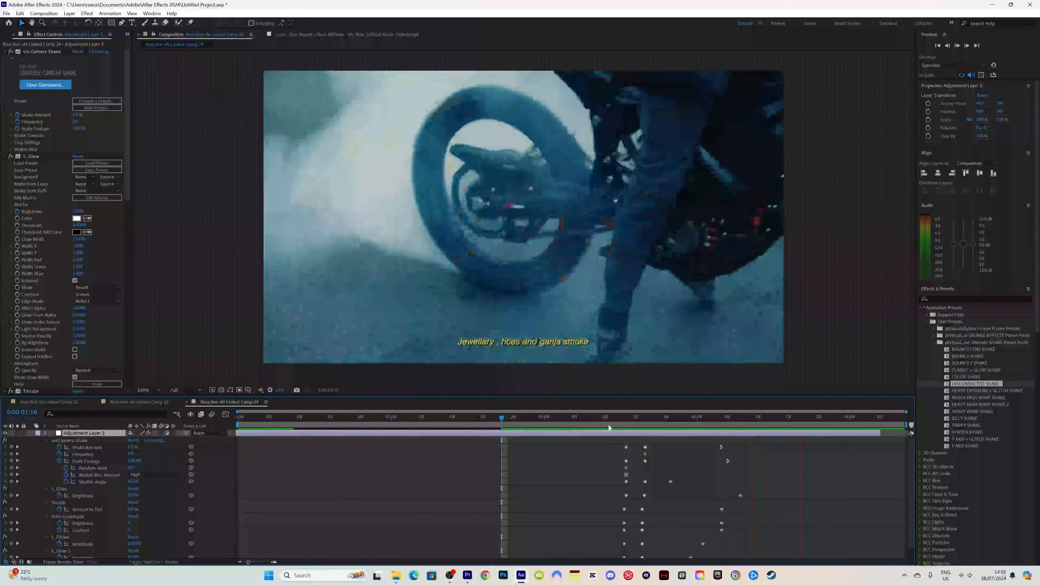
left_click(247, 425)
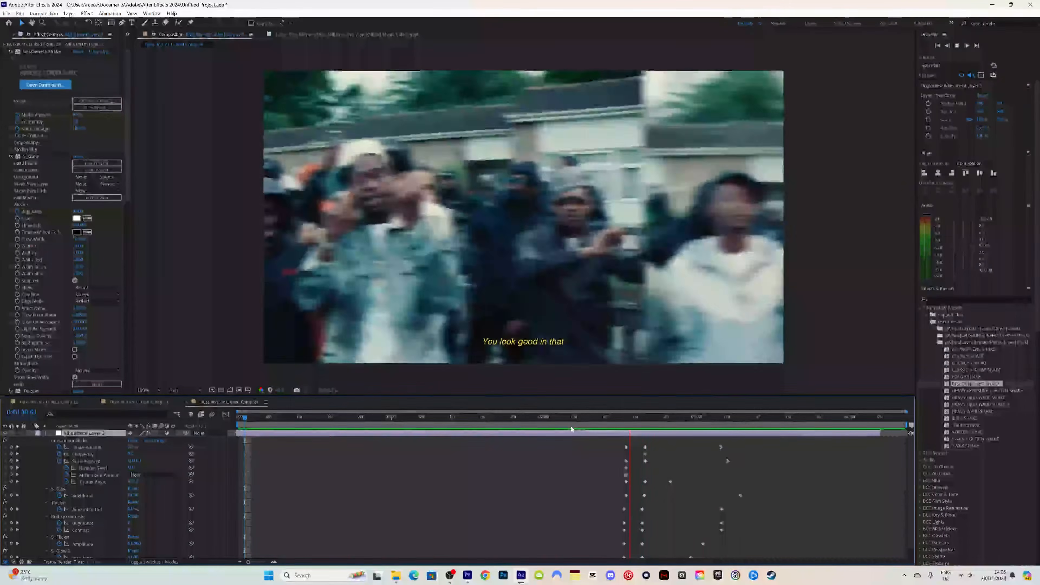
left_click_drag(562, 417, 593, 425)
key("space")
key("space")
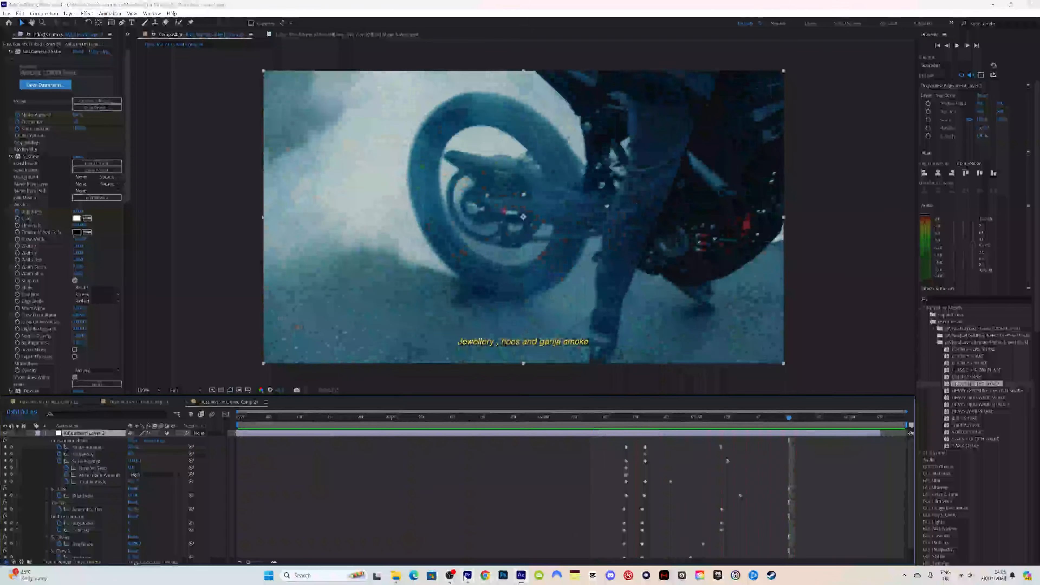
- Switch to Premiere Pro, find the cut near 00:00:17:01 in the last timeline clip and replace that clip with an After Effects composition
left_click(465, 575)
left_click(696, 345)
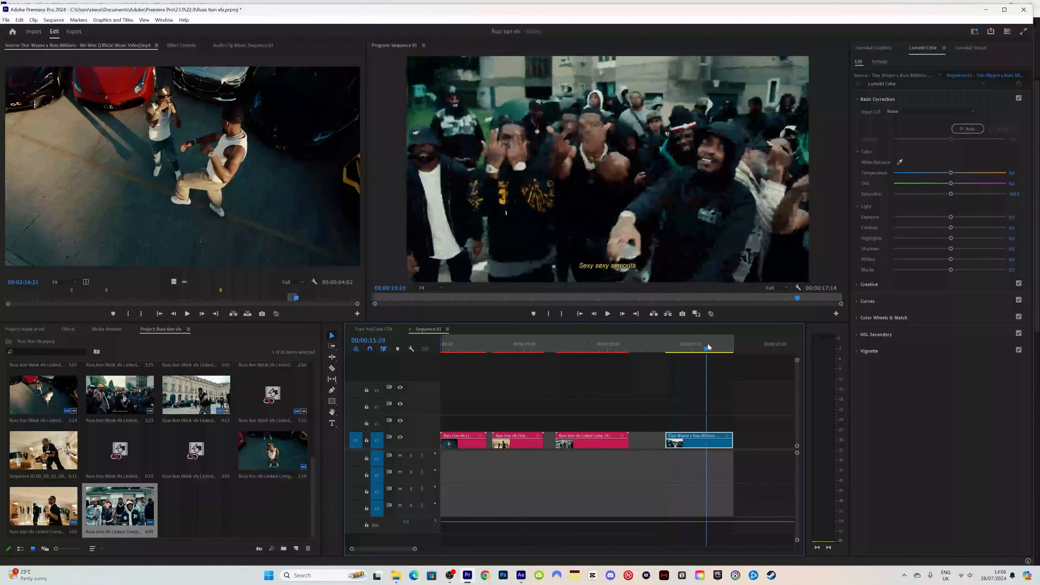
mouse_move(727, 345)
left_mouse_down()
mouse_move(715, 346)
mouse_move(726, 343)
left_mouse_up()
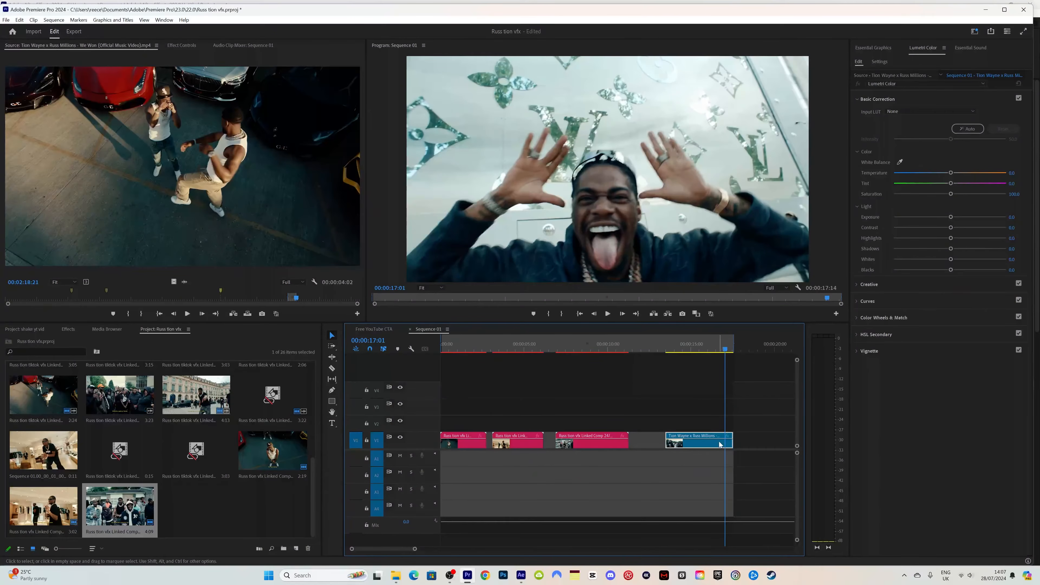
right_click(713, 445)
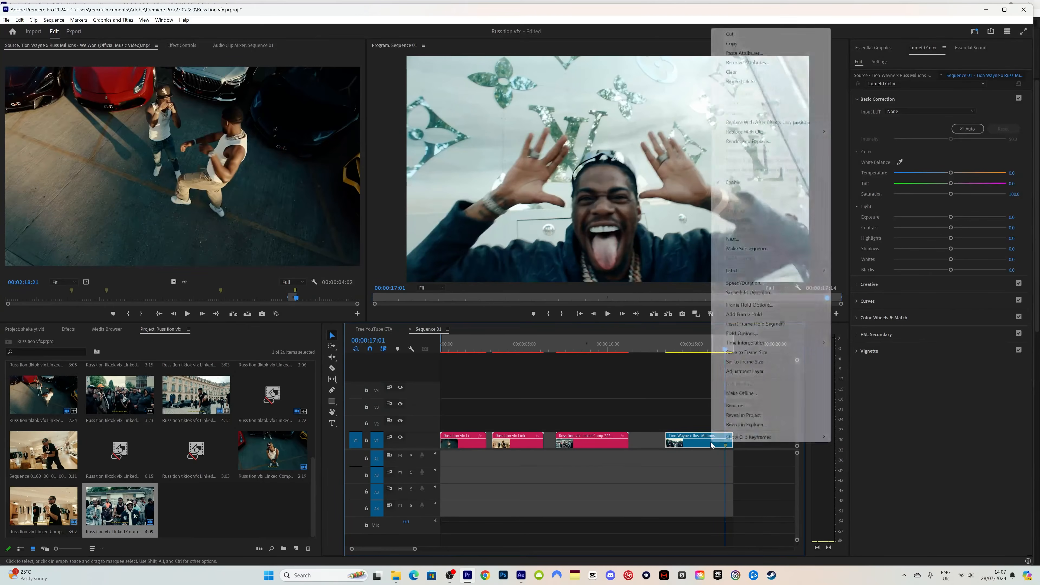
left_click(757, 123)
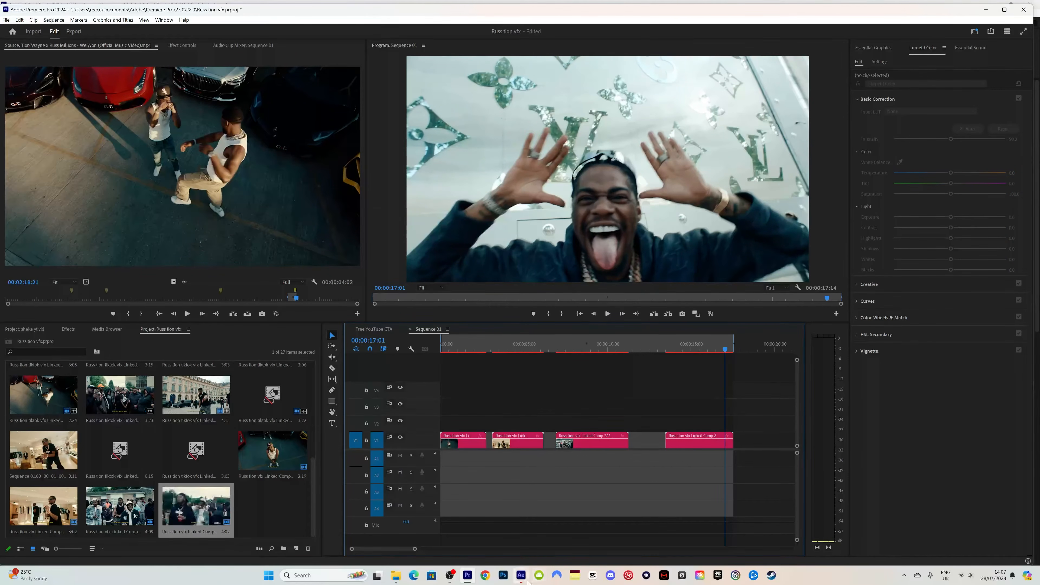
- In the fourth linked composition, go to the last cut at 0:00:03:14 and add an adjustment layer
key("space")
key("space")
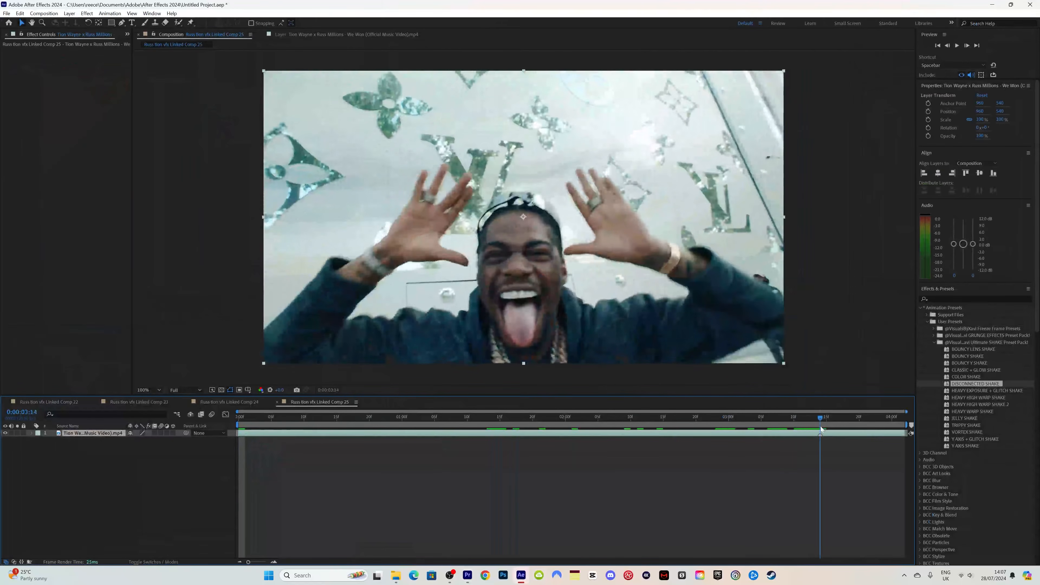
right_click(244, 446)
mouse_move(246, 381)
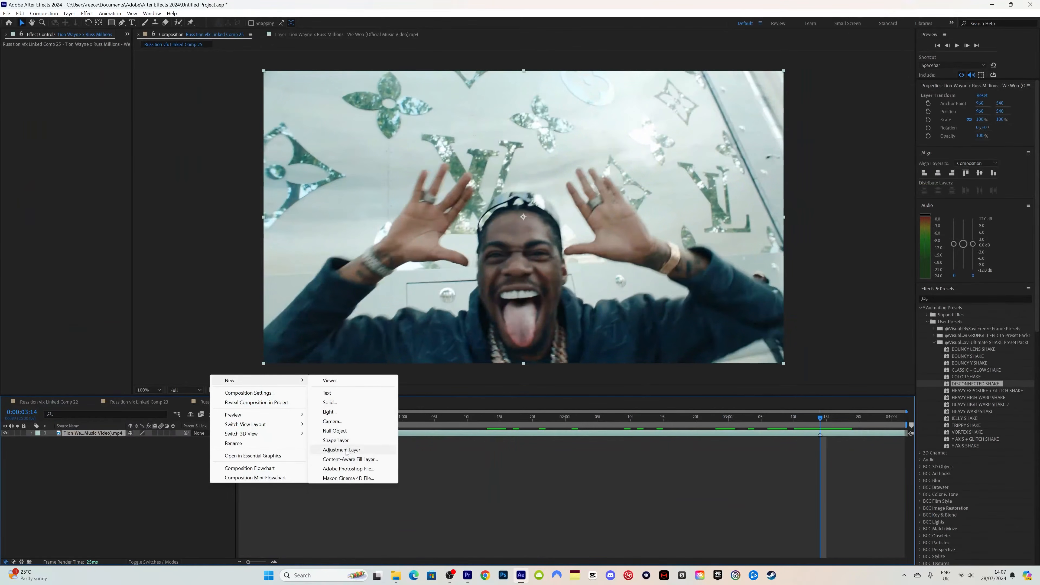
left_click(347, 449)
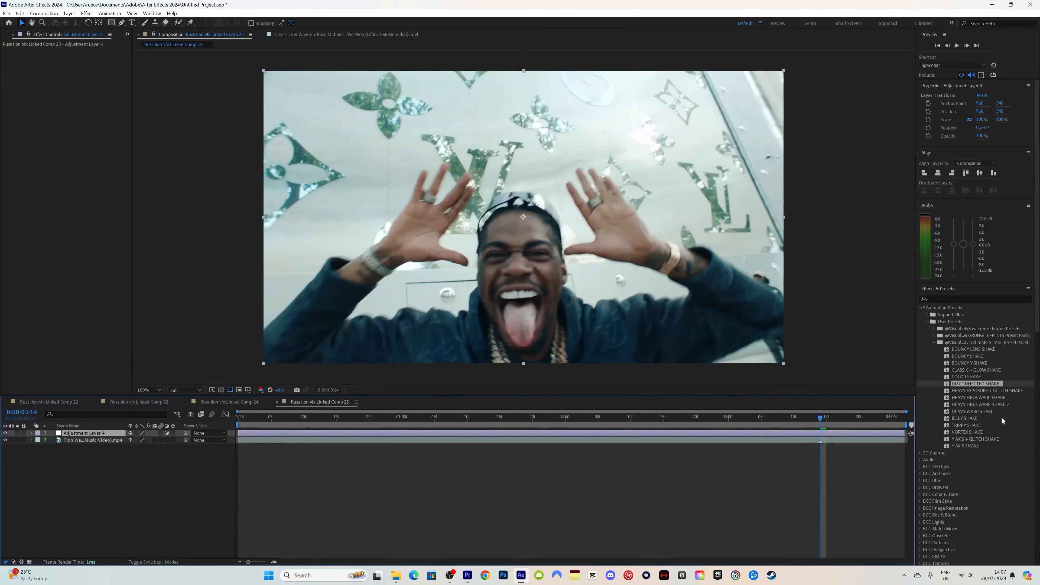
- Apply the BOUNCY Y SHAKE preset to the adjustment layer at 0:00:03:14 and shift the layer two frames earlier
left_click(972, 419)
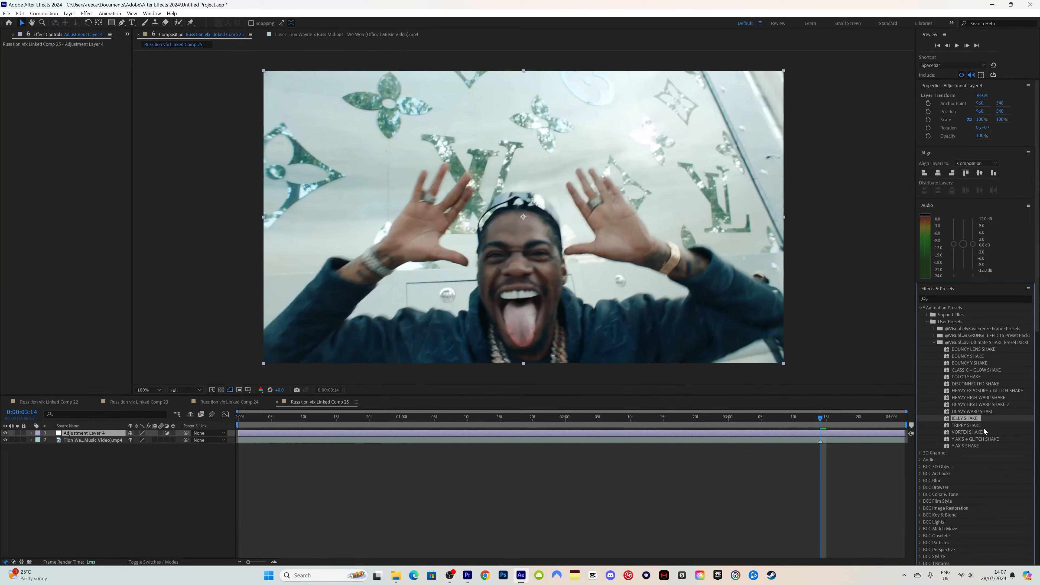
left_click(970, 364)
left_click_drag(975, 365, 807, 430)
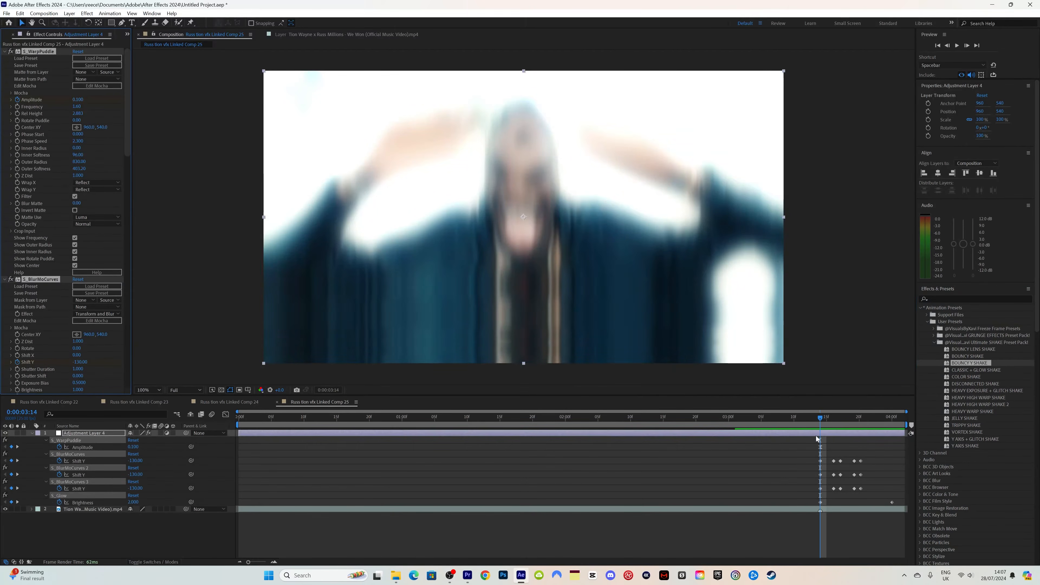
mouse_move(805, 432)
left_mouse_down()
mouse_move(792, 432)
mouse_move(855, 417)
mouse_move(771, 424)
mouse_move(804, 425)
left_mouse_up()
left_click(759, 419)
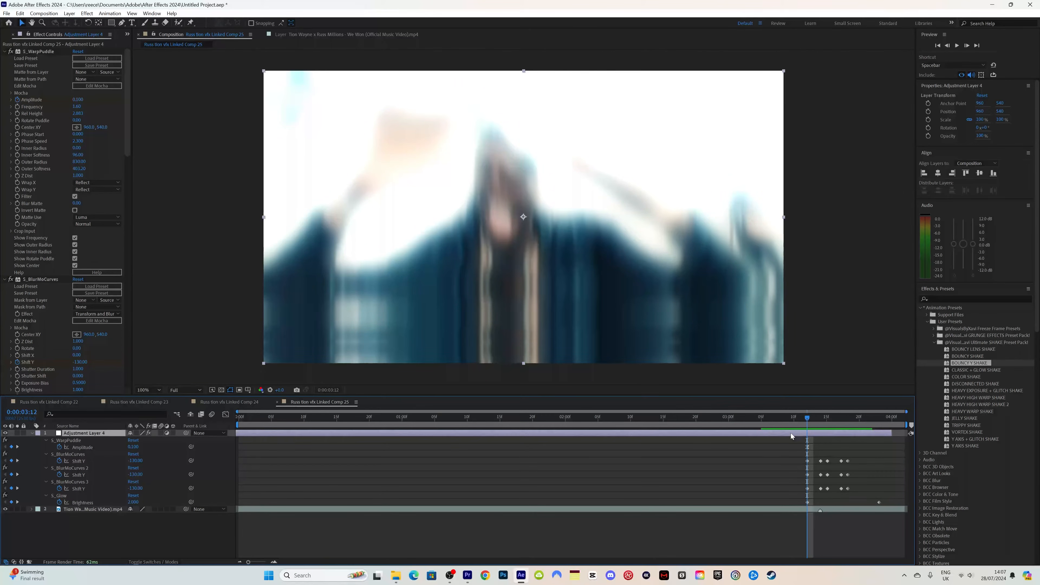
- Split the adjustment layer at 0:00:03:12, delete the part before it and shift the remaining part one frame earlier
key("ctrl+shift+d")
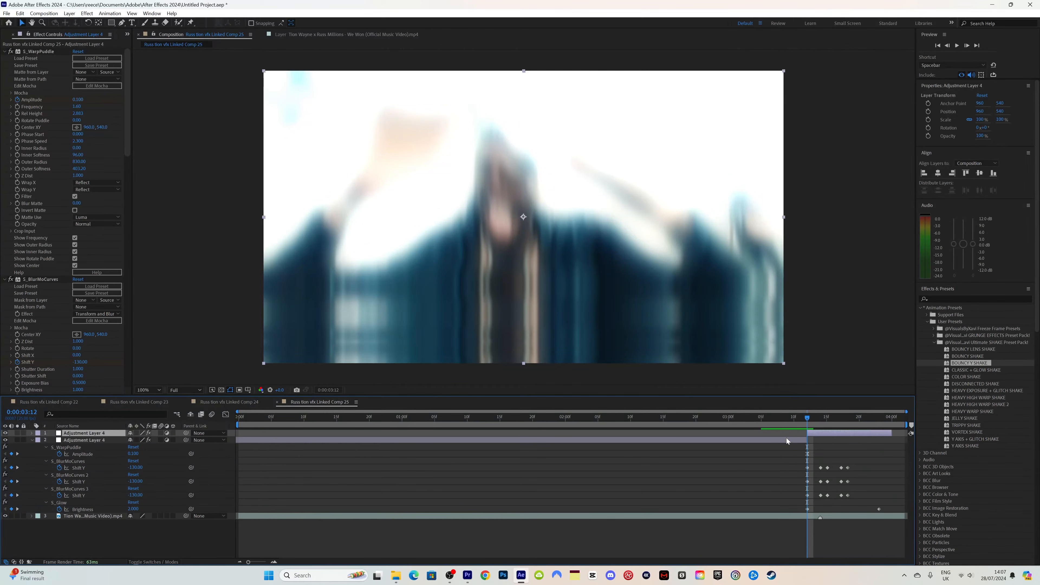
left_click_drag(744, 422, 510, 410)
left_click(630, 441)
key("Delete")
key("u")
- Preview the bouncy Y shake transition across the fourth composition's last cut
key("space")
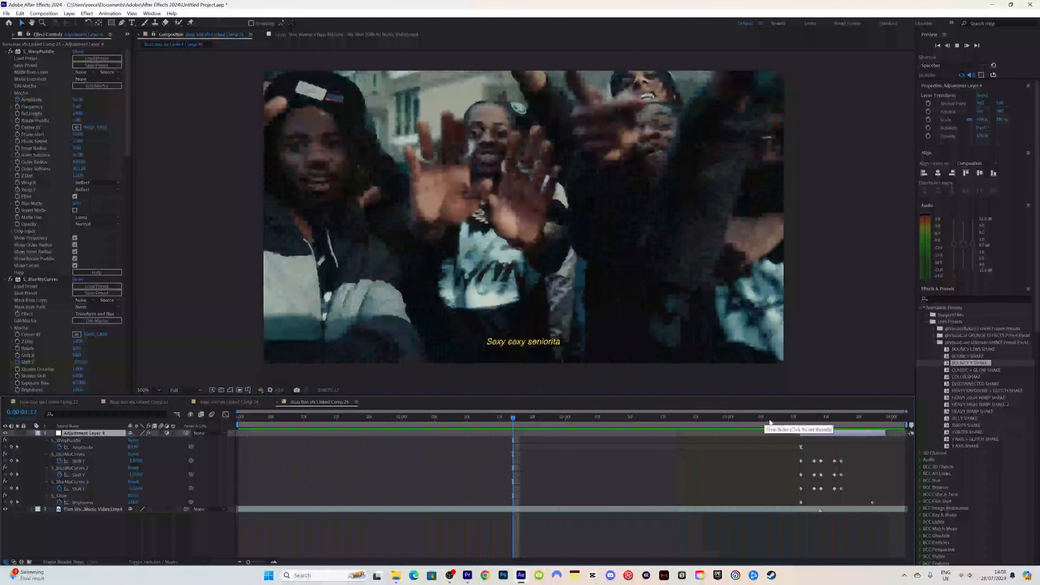
left_click(780, 419)
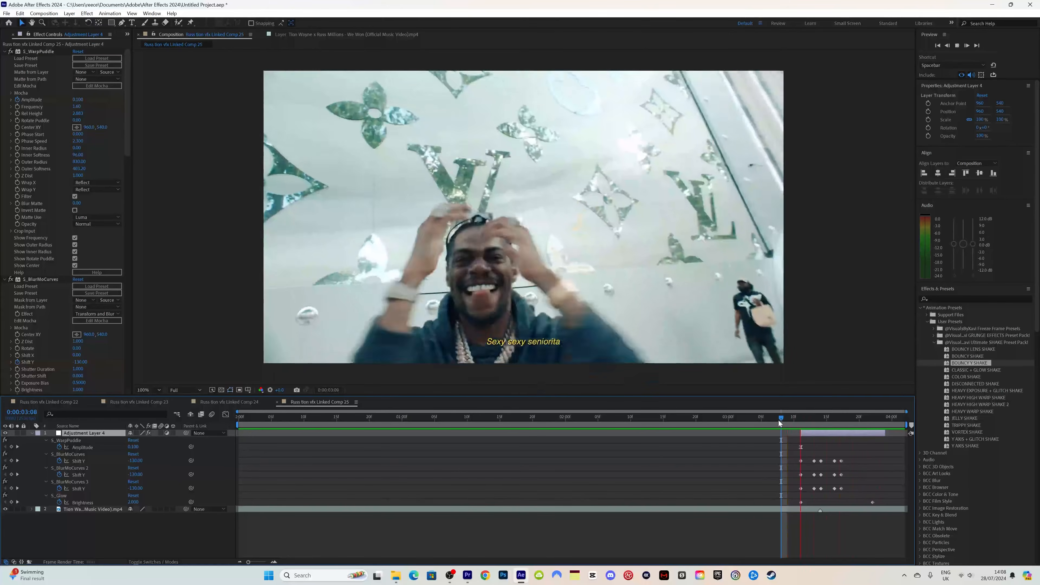
left_click(813, 421)
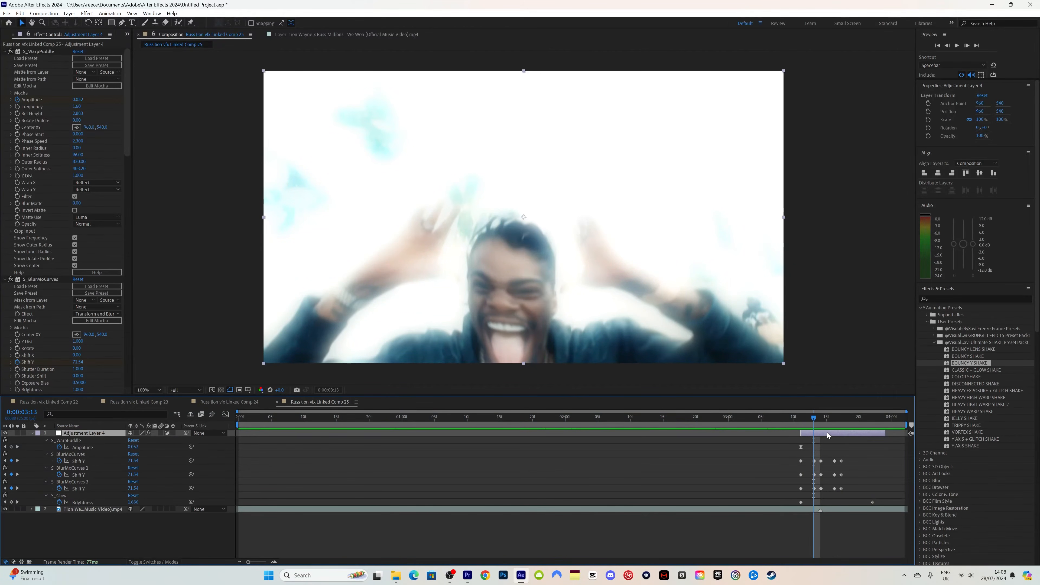
- Duplicate the adjustment layer, move the copy to start at about 0:00:01:11 for the first cut, and preview the result
key("ctrl+d")
left_click_drag(815, 438, 554, 409)
left_click(659, 427)
key("u")
left_click_drag(621, 408, 650, 432)
mouse_move(533, 418)
left_mouse_down()
mouse_move(302, 412)
mouse_move(491, 415)
mouse_move(477, 416)
mouse_move(485, 429)
mouse_move(459, 416)
mouse_move(502, 419)
mouse_move(467, 420)
mouse_move(487, 432)
mouse_move(482, 418)
mouse_move(526, 419)
left_mouse_up()
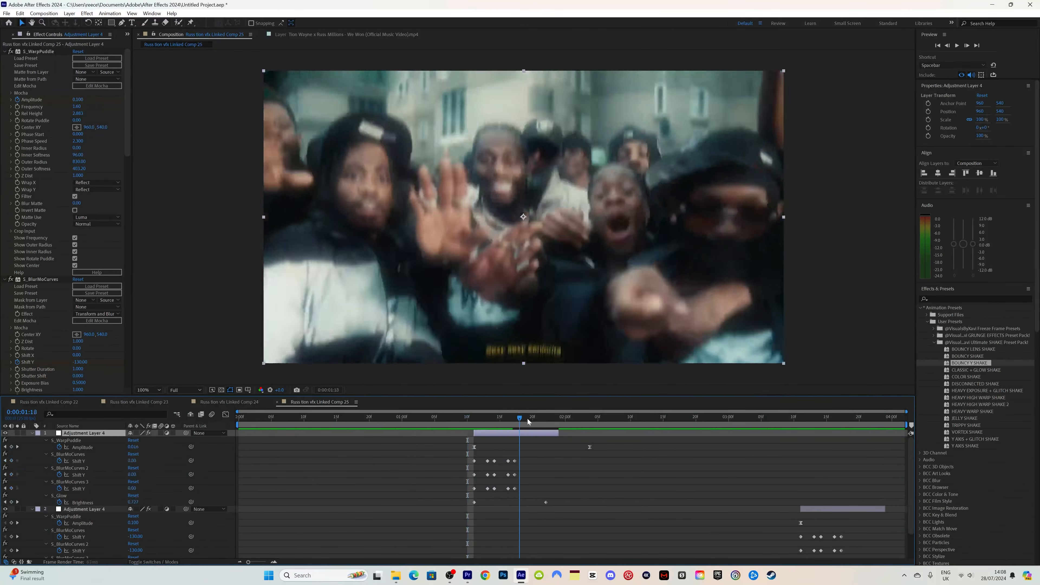
left_click(402, 418)
key("space")
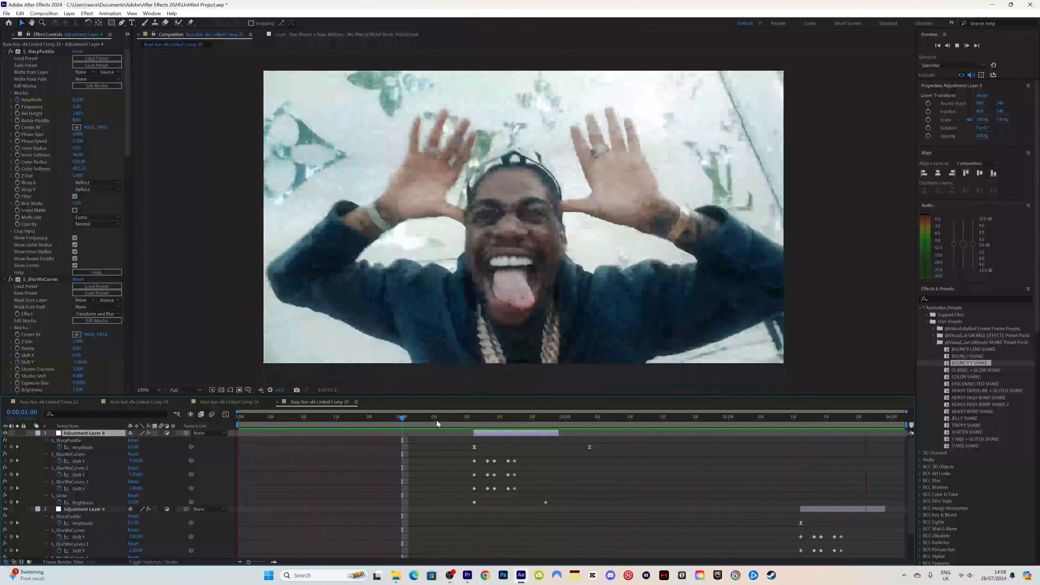
- Duplicate the adjustment layer again and place the copy one frame before the middle cut at 0:00:02:08, showing its keyframes
left_click(532, 424)
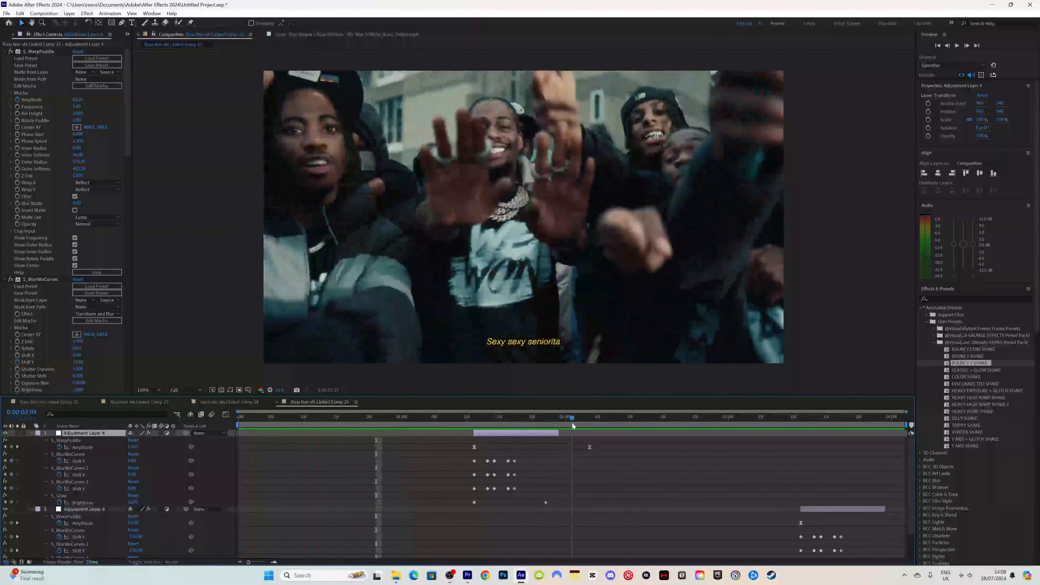
mouse_move(611, 422)
left_mouse_down()
mouse_move(630, 422)
mouse_move(609, 422)
left_mouse_up()
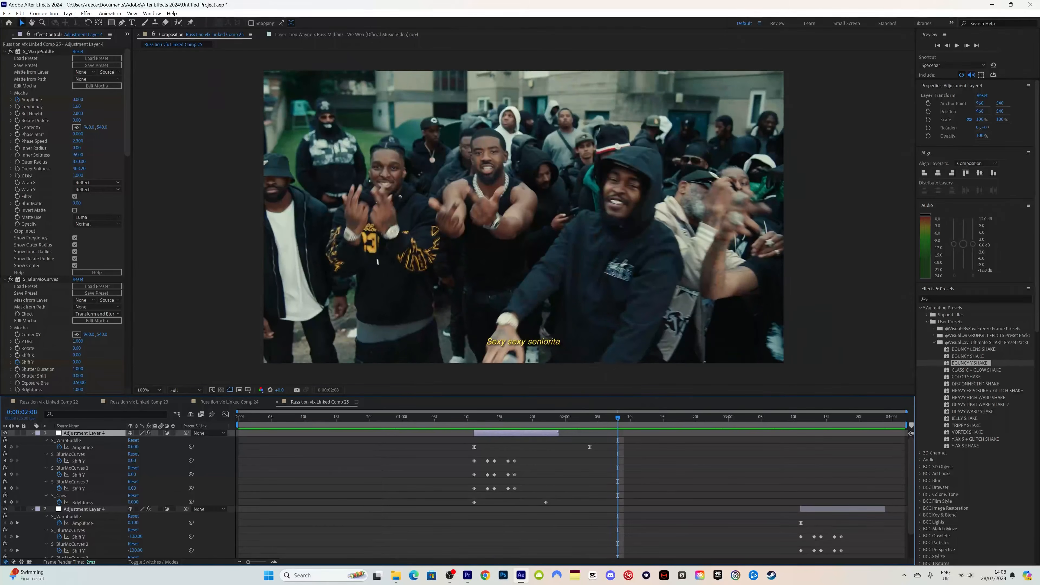
key("ctrl+d")
left_click_drag(531, 431, 671, 440)
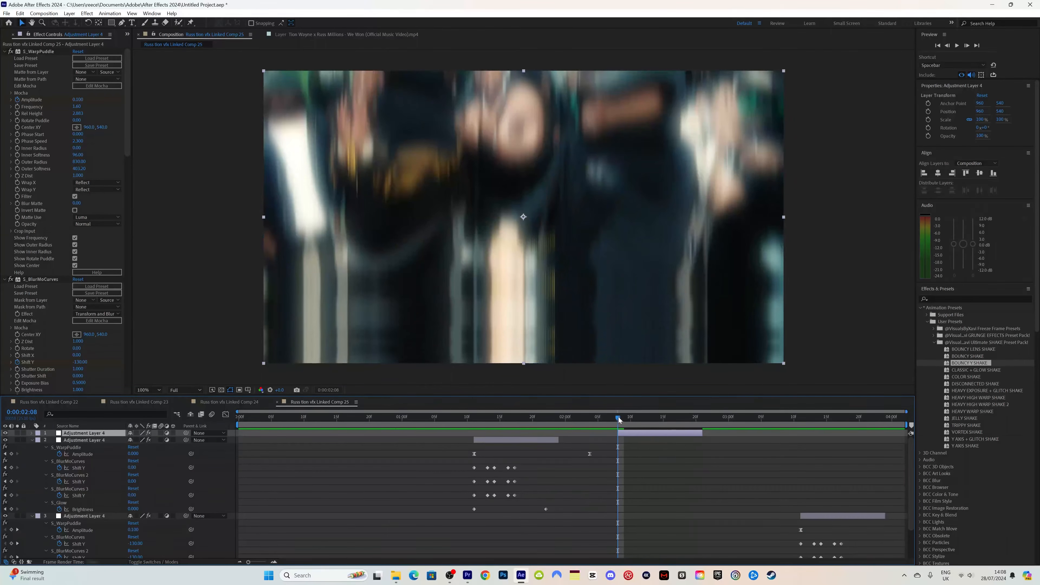
left_click(611, 420)
left_click(642, 422)
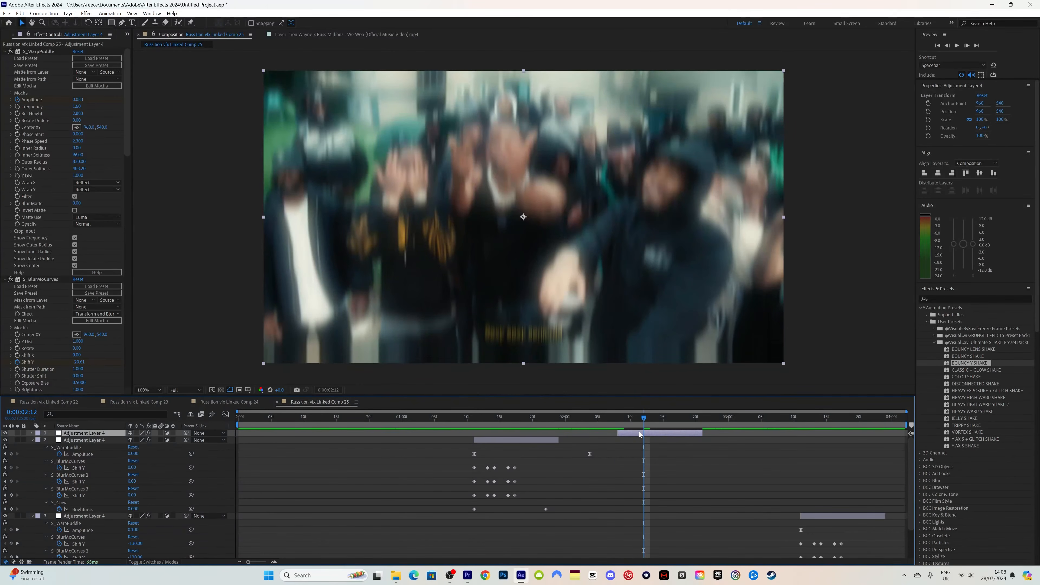
key("u")
- Preview the fourth composition across all of its bouncy Y shake transitions
left_click_drag(621, 420, 558, 421)
key("space")
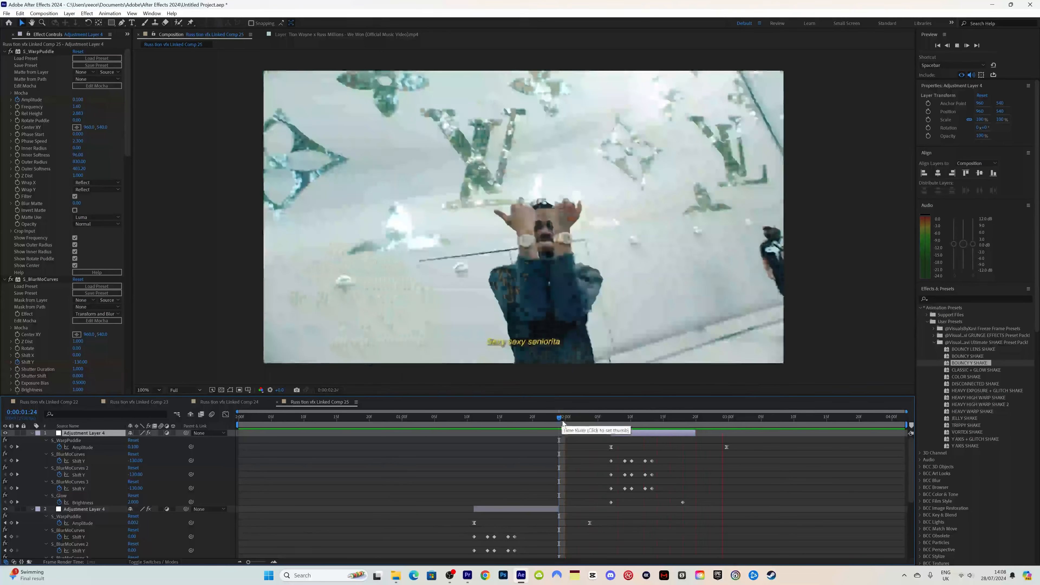
left_click(394, 418)
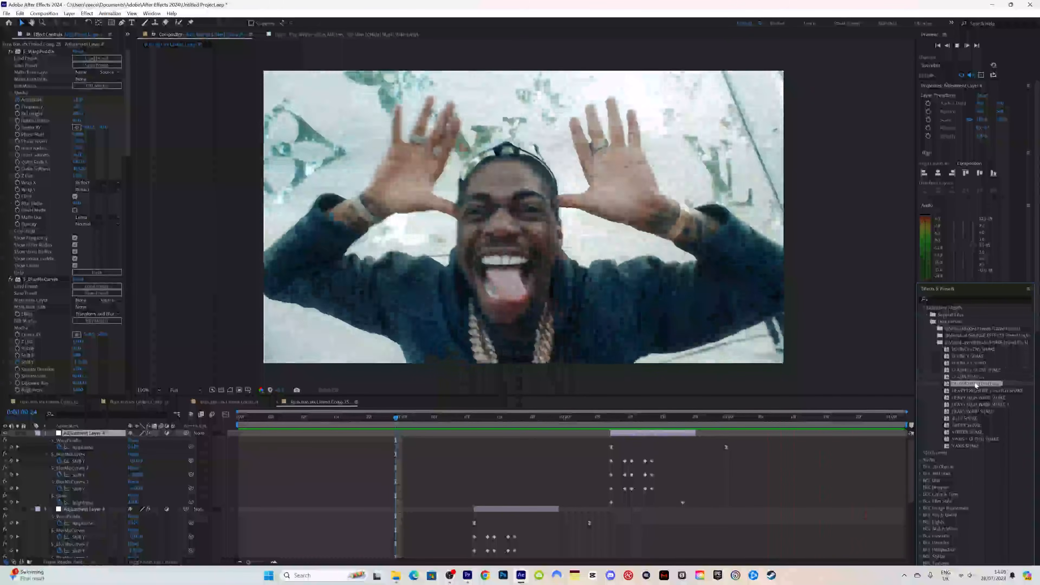
left_click(974, 397)
left_click(975, 404)
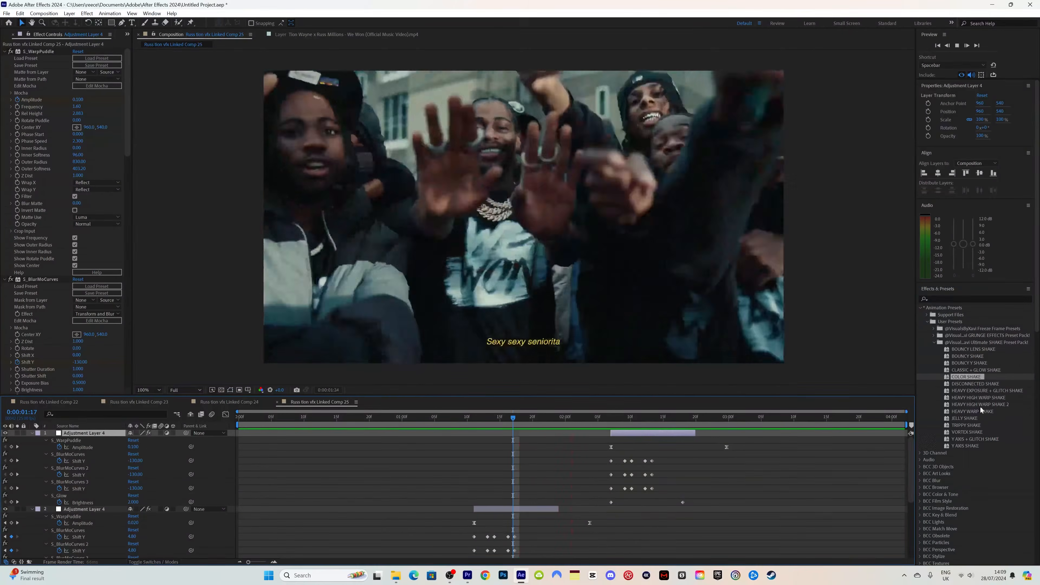
left_click(973, 391)
left_click(974, 404)
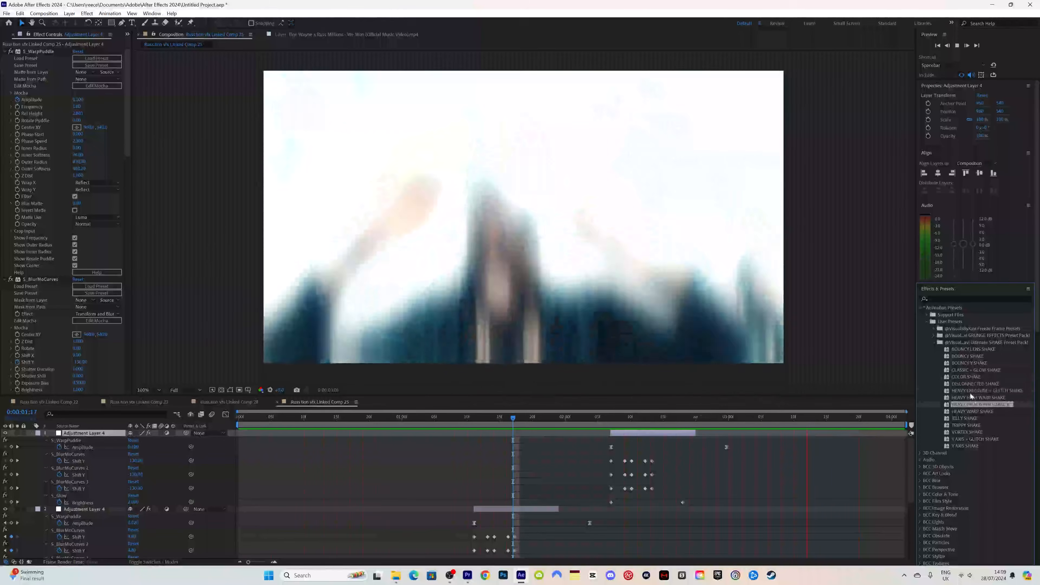
left_click(967, 354)
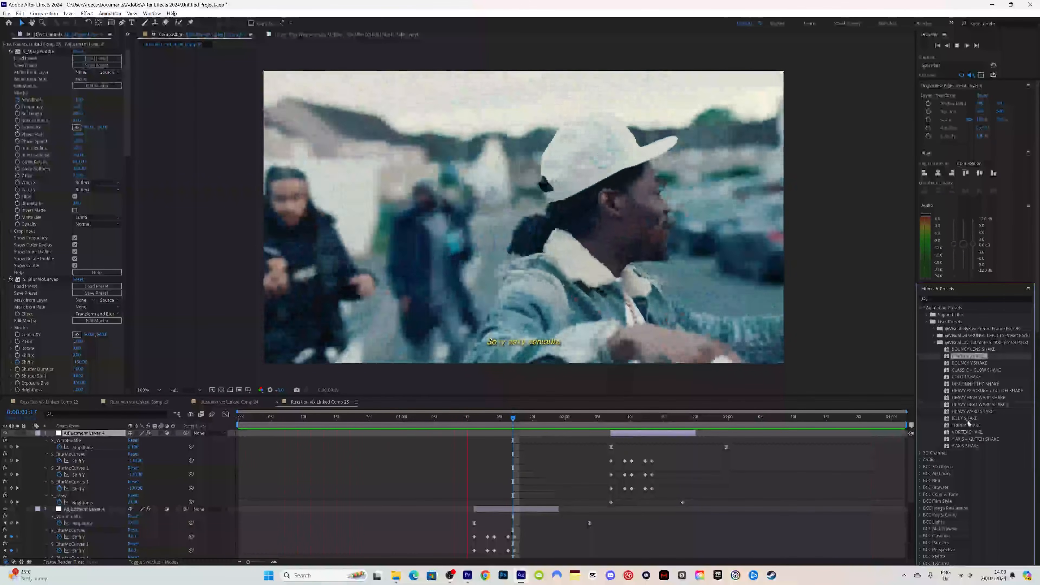